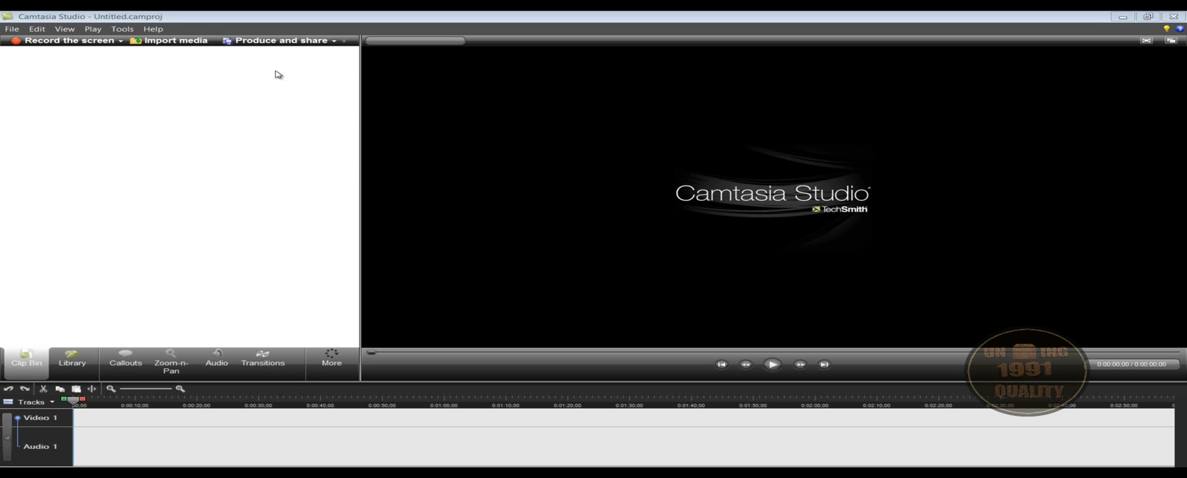
Step: Import the video "How to increase icons in Mozilla Firefox" from the YOUTUBE TUTORIALS folder into the clip bin
click(298, 16)
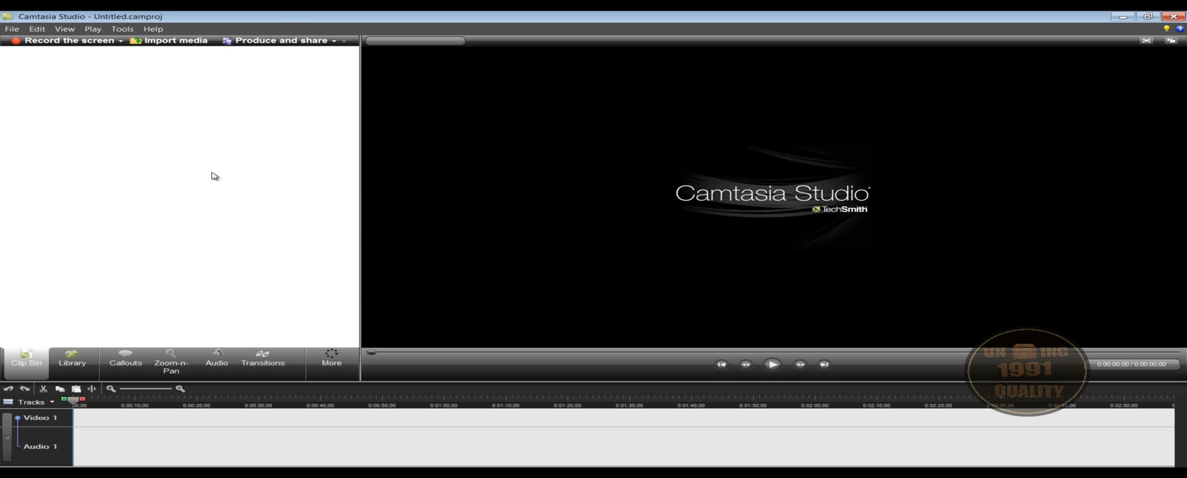
right_click(185, 120)
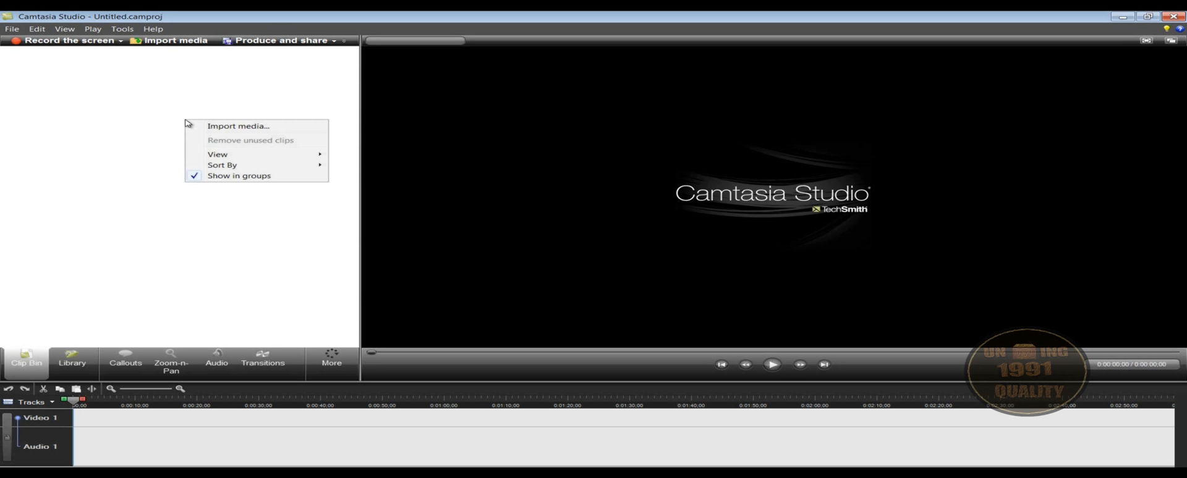
click(233, 127)
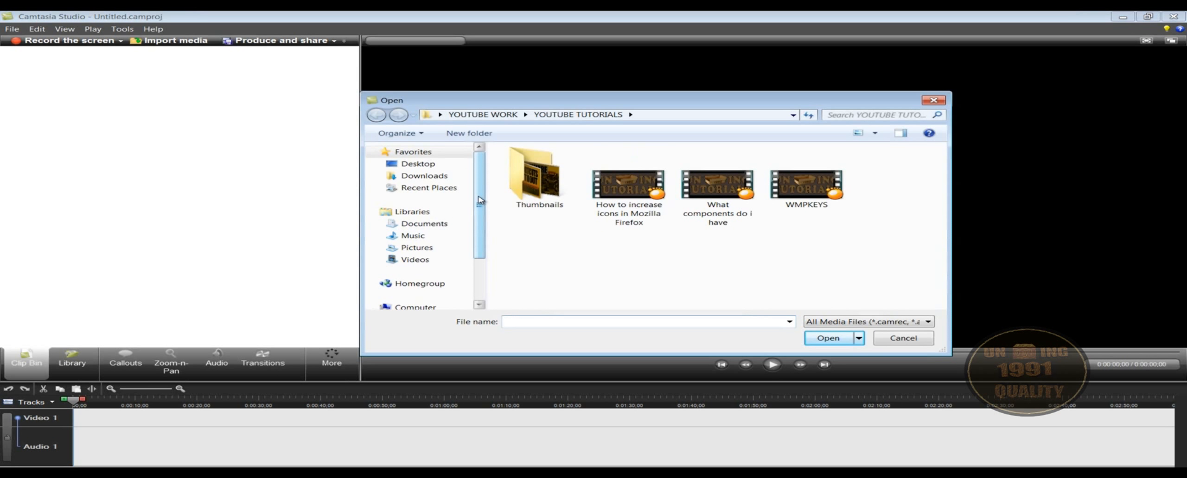
click(598, 217)
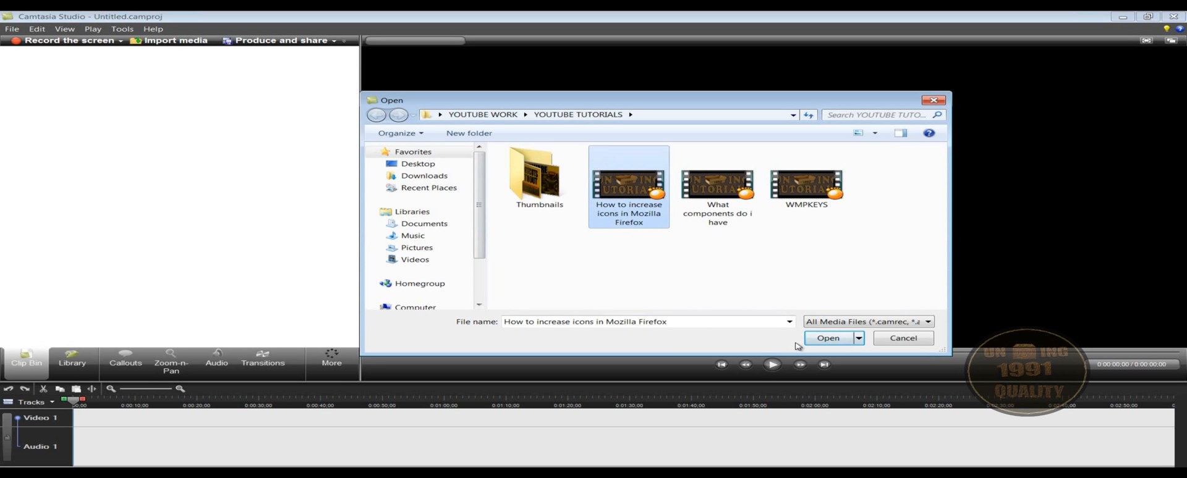
click(826, 340)
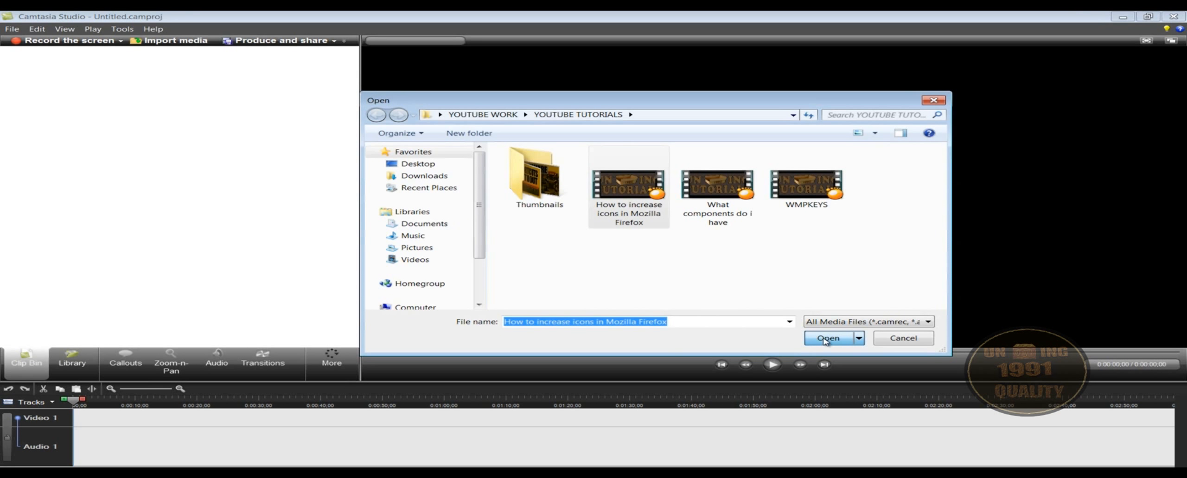
click(19, 68)
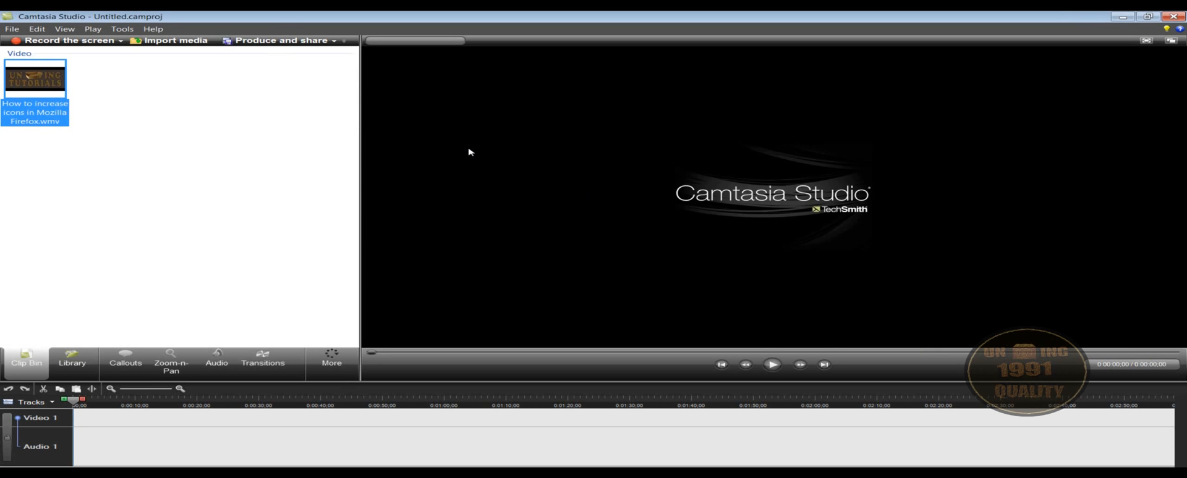
click(178, 91)
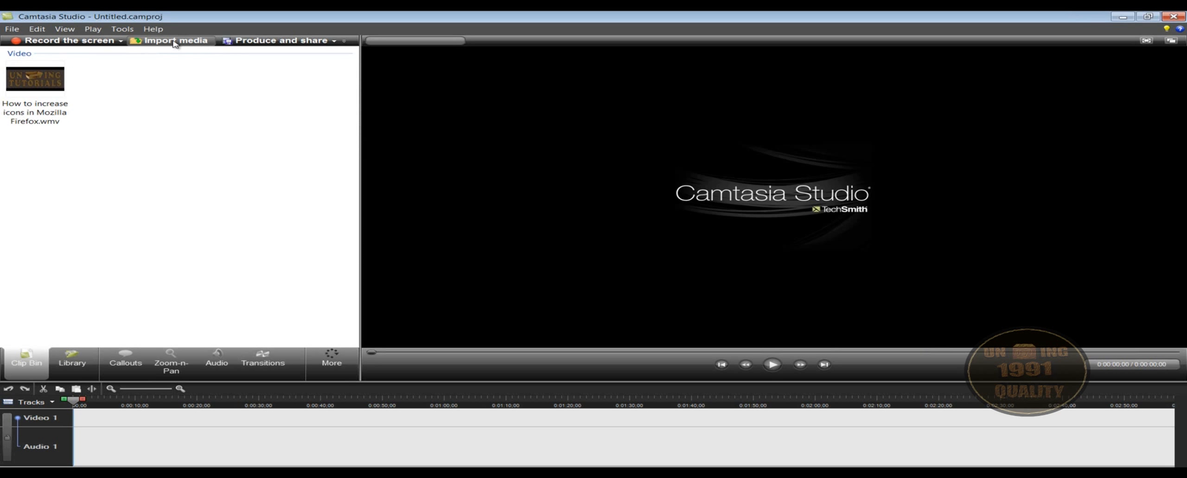
click(175, 43)
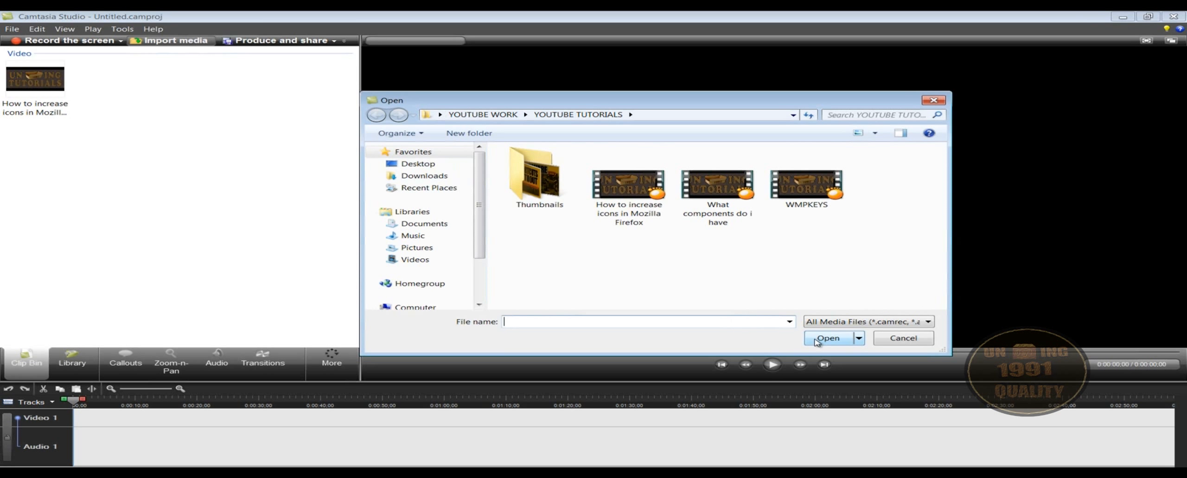
click(906, 341)
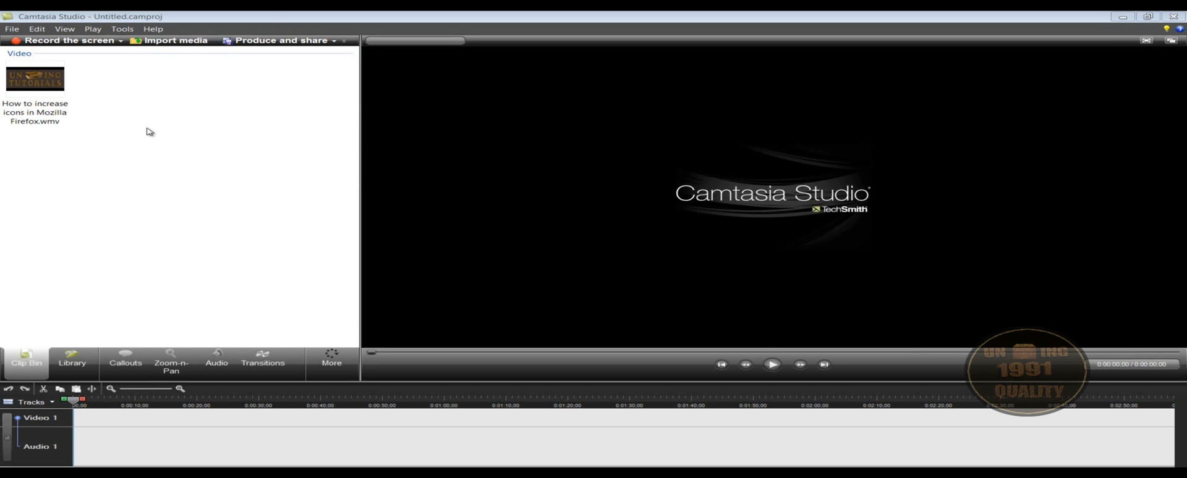
click(11, 30)
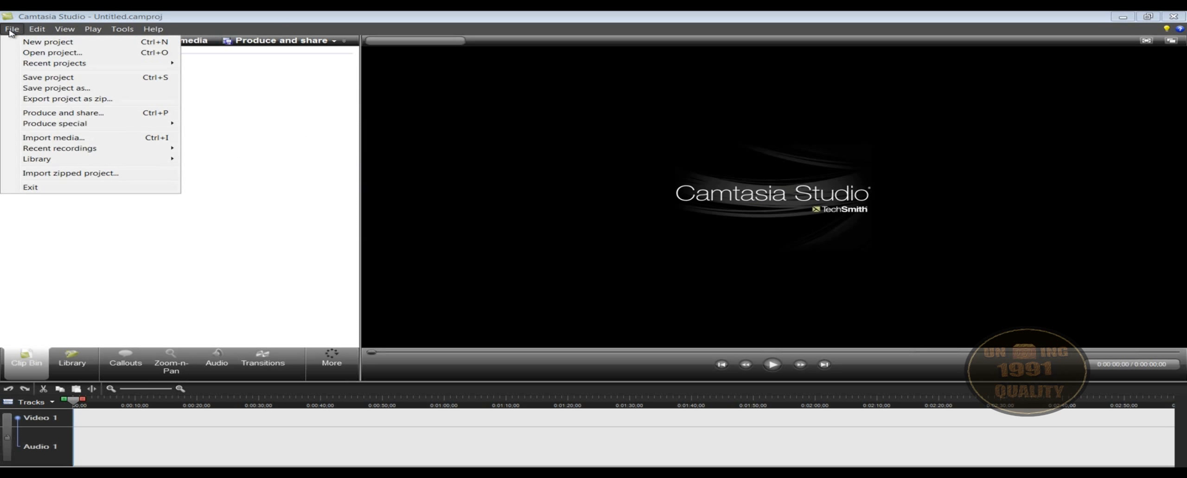
click(51, 139)
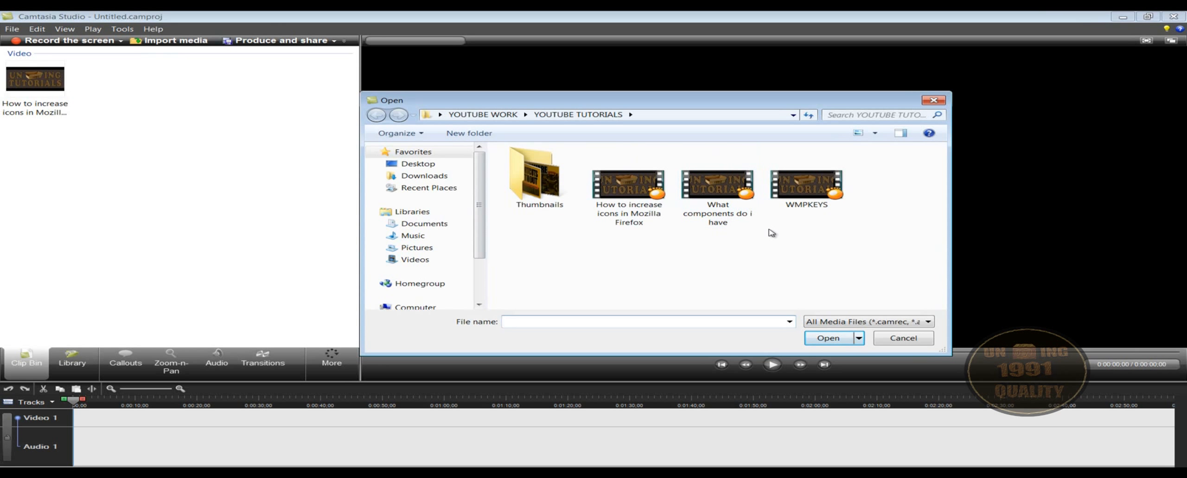
click(903, 339)
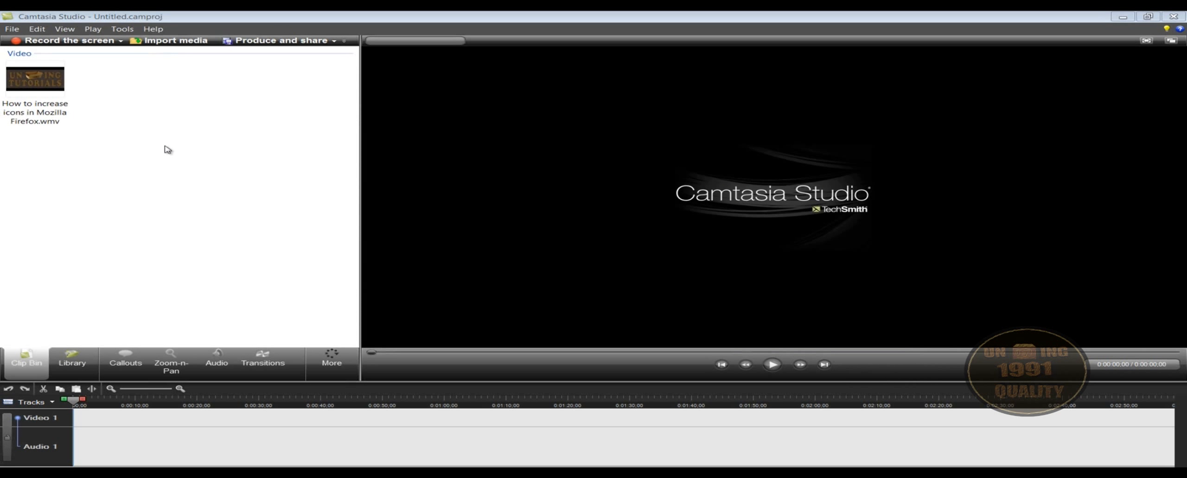
click(36, 86)
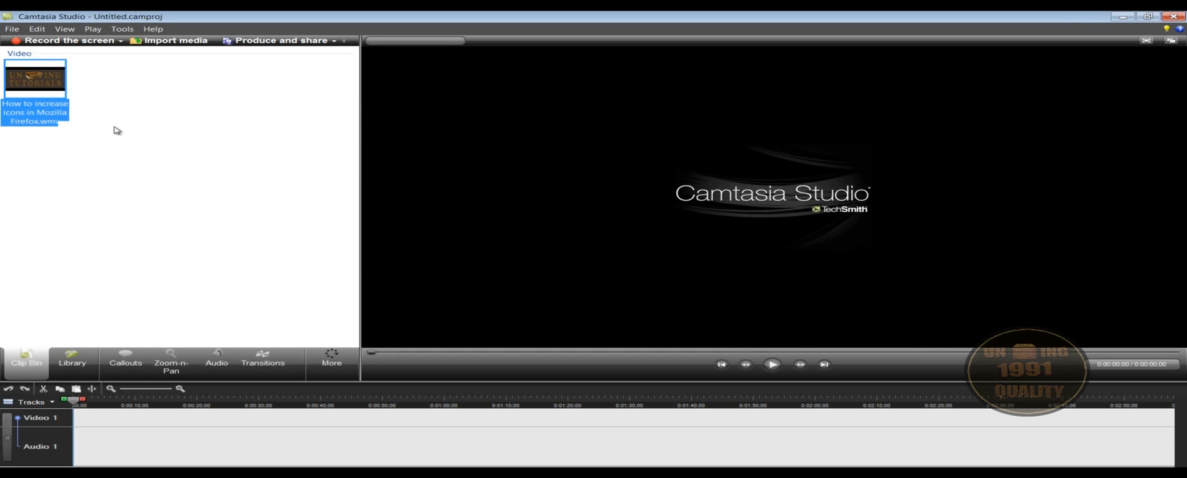
click(162, 156)
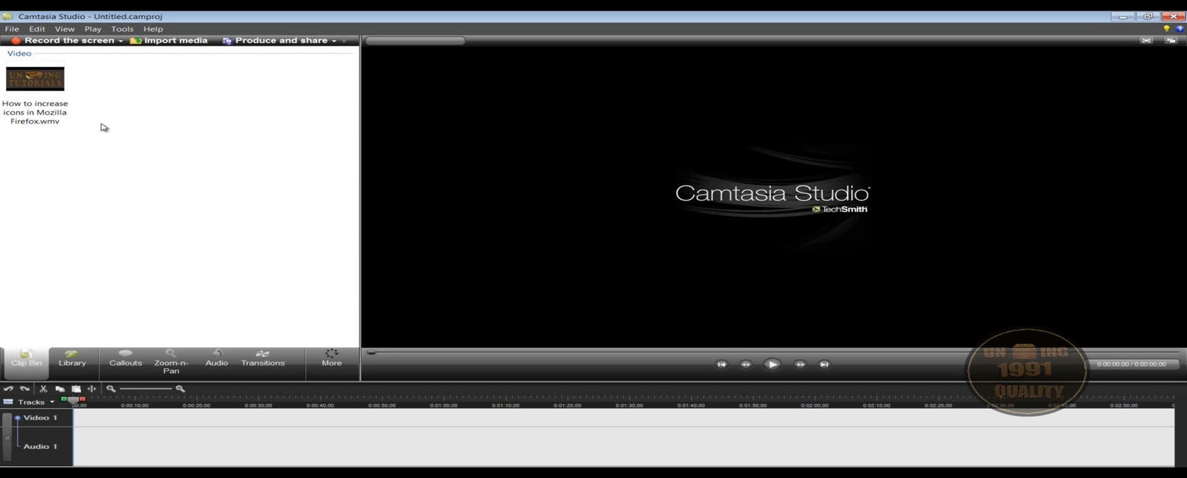
click(62, 114)
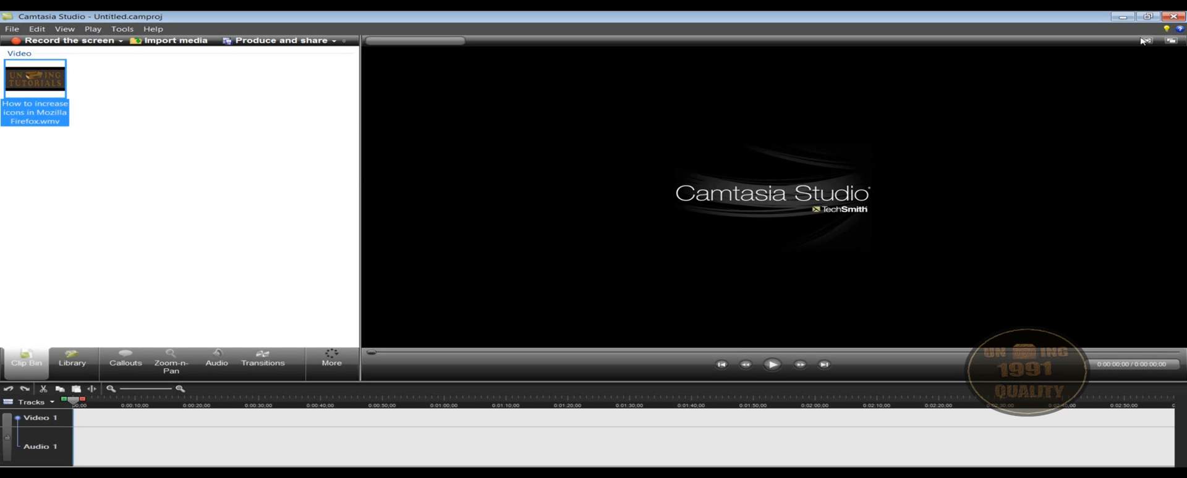
Step: Detach the video preview into a floating window, reposition it, and dock it back in the main window
click(1173, 42)
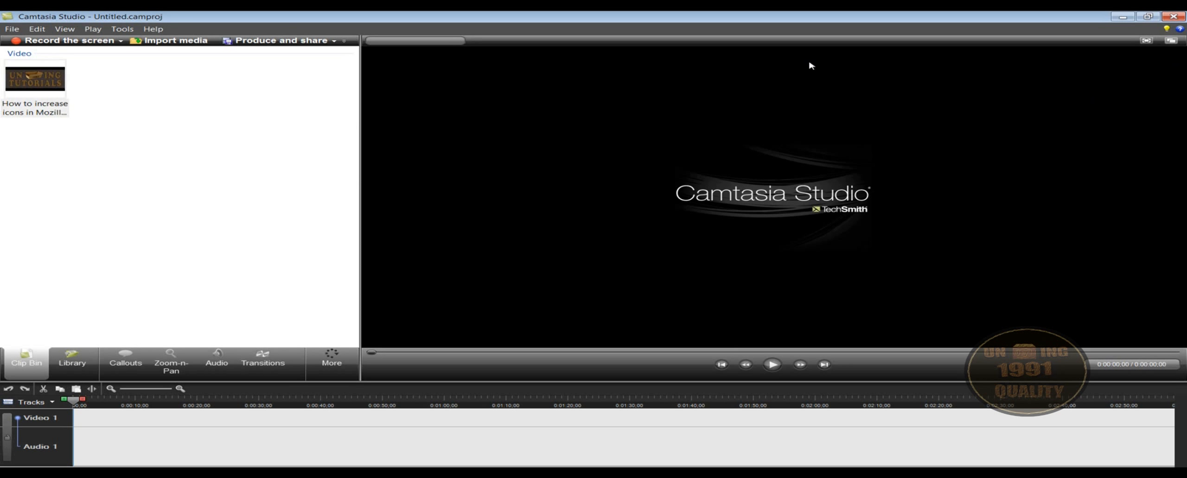
click(1173, 43)
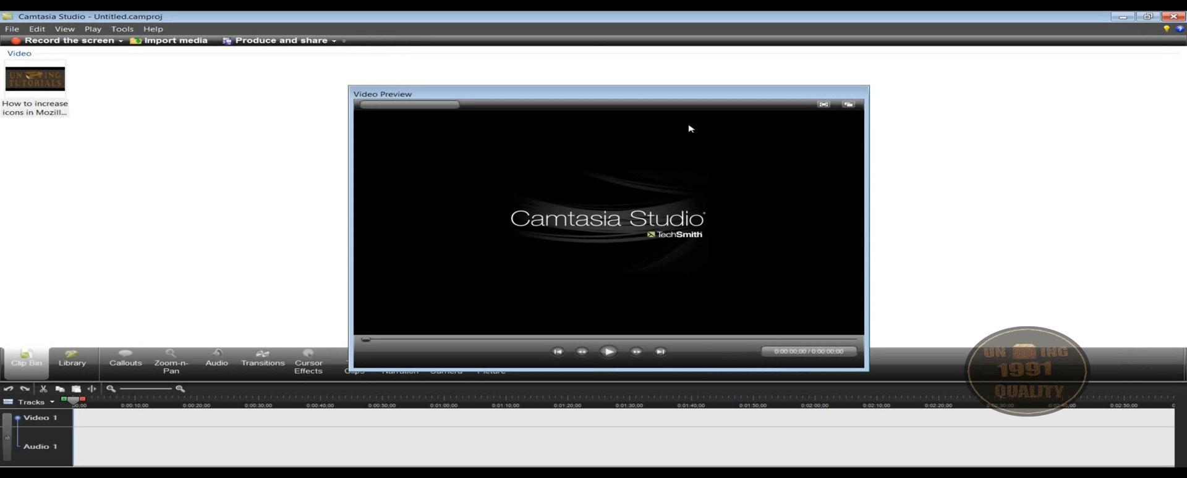
drag(646, 94, 552, 115)
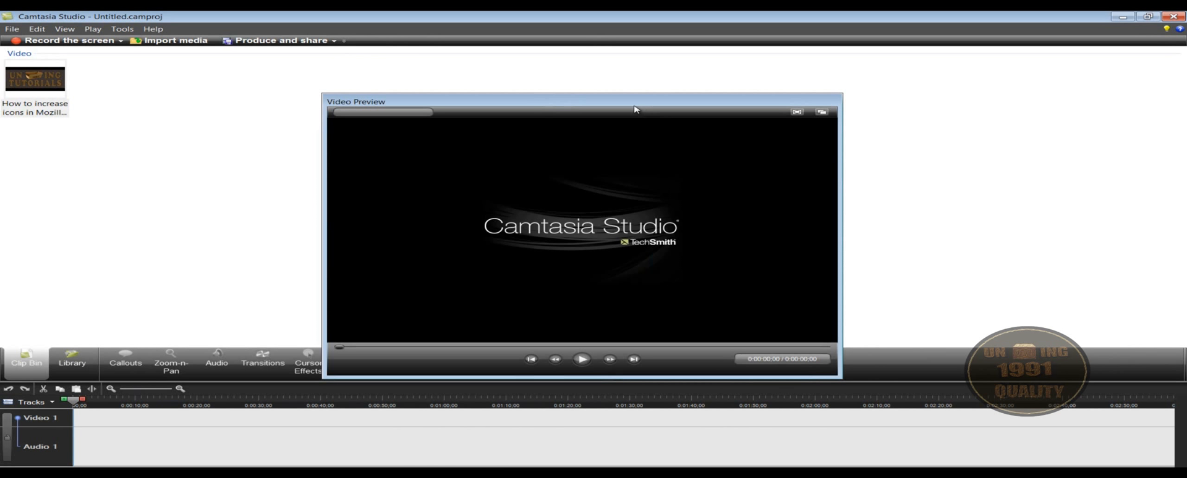
click(821, 112)
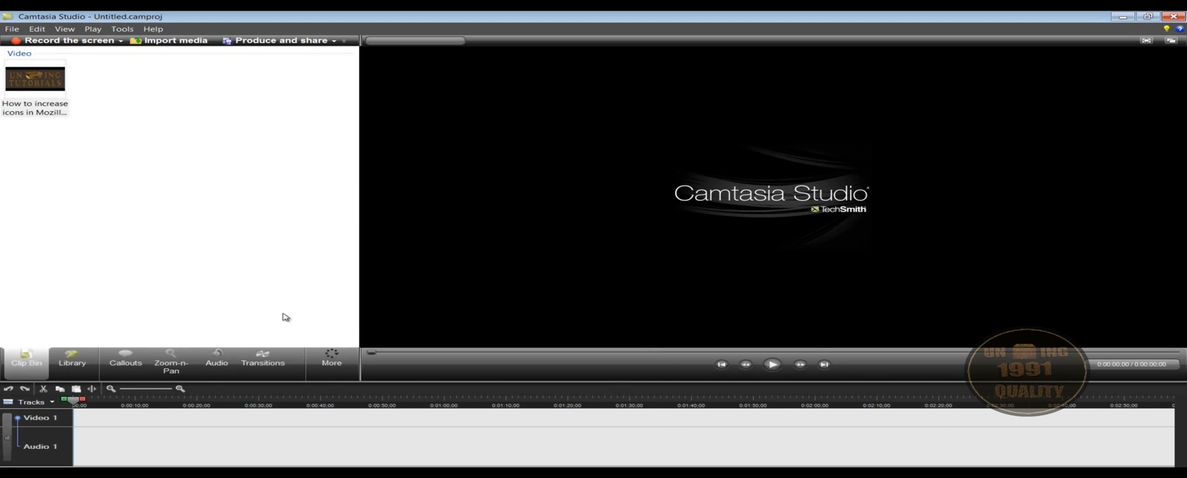
click(32, 96)
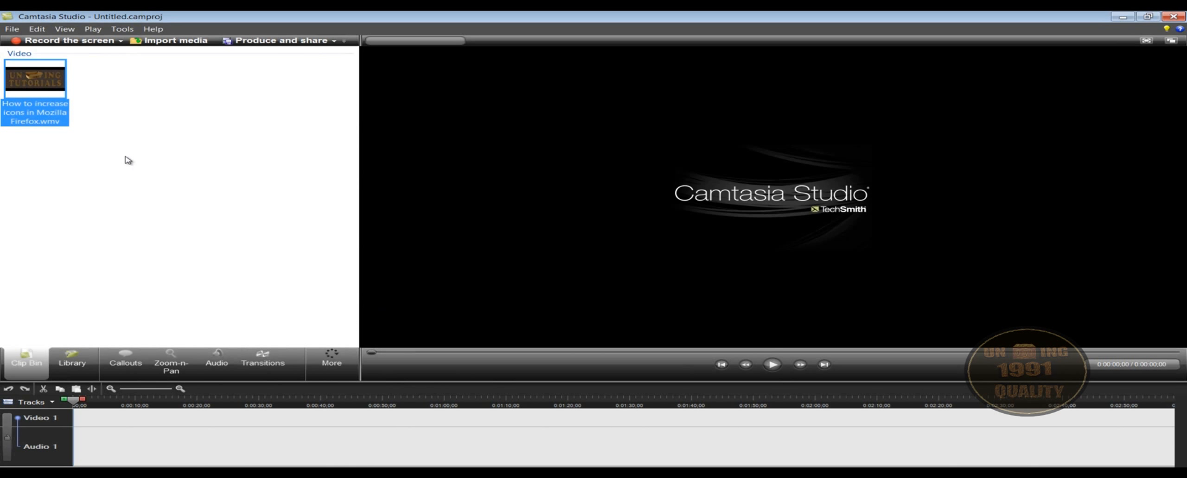
click(37, 28)
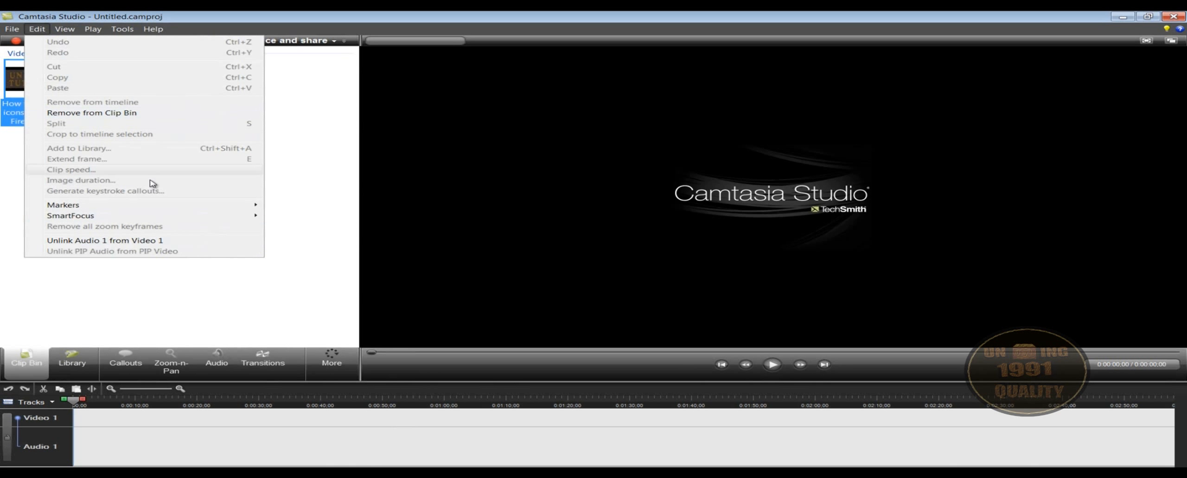
click(316, 142)
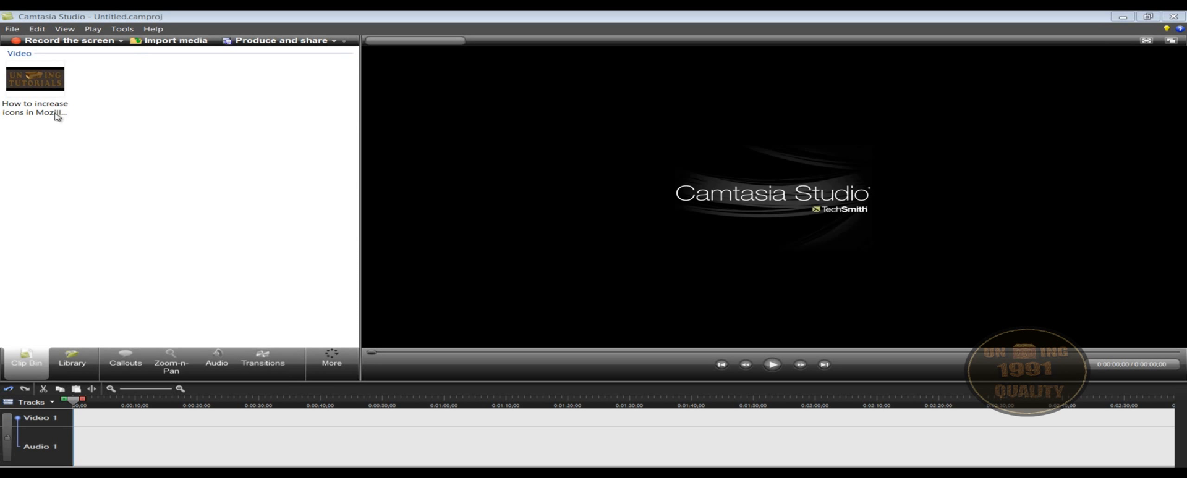
click(44, 85)
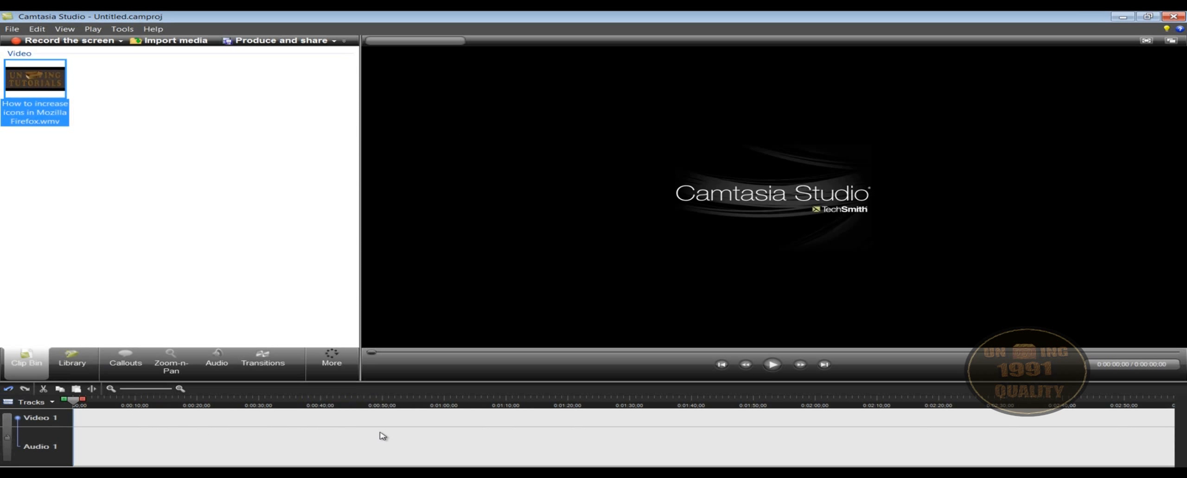
click(168, 224)
click(65, 109)
click(140, 243)
Step: Add the imported Firefox icons clip from the clip bin to the timeline's Video 1 and Audio 1 tracks
click(46, 85)
right_click(47, 84)
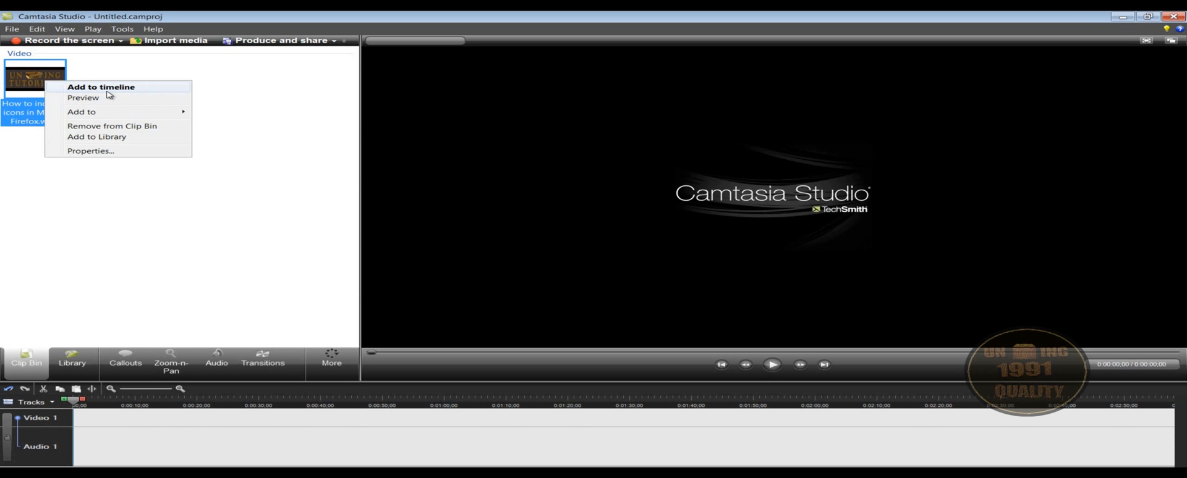
click(114, 70)
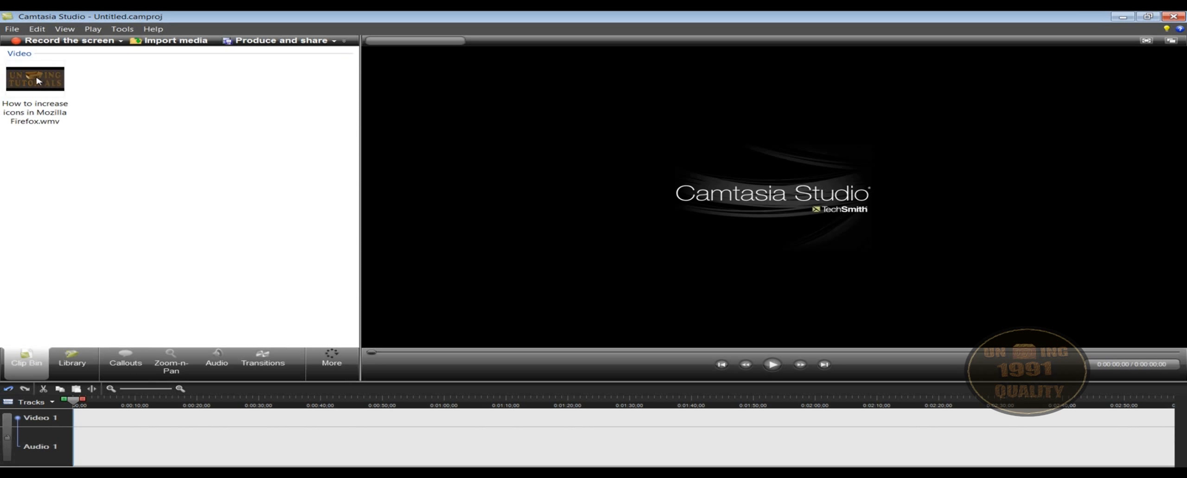
mouse_move(37, 80)
mouse_down()
mouse_move(238, 436)
mouse_move(228, 433)
mouse_up()
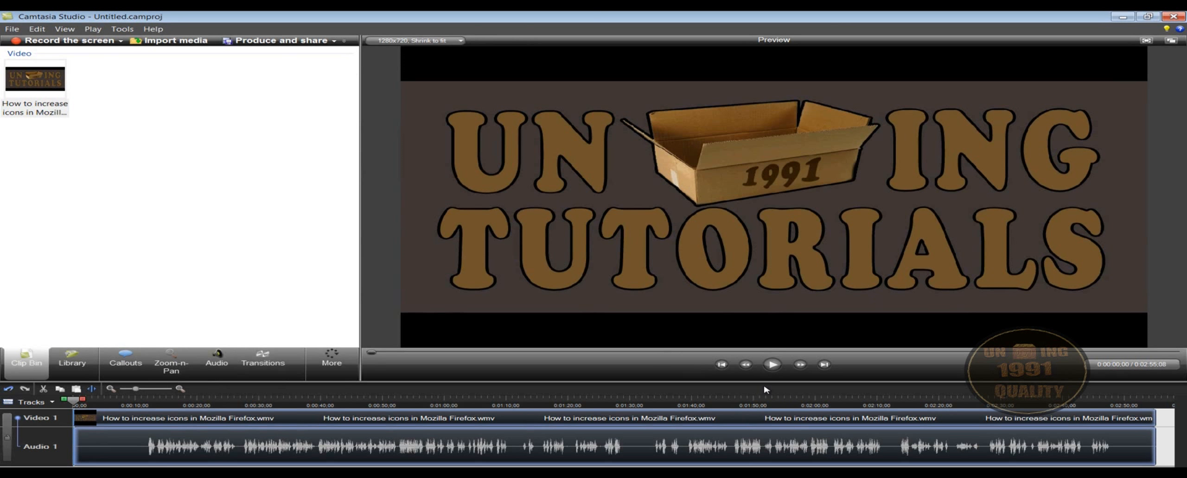
Step: Play about the first ten seconds of the timeline video, pause it, and return the playhead to the beginning
click(772, 365)
click(773, 366)
click(774, 370)
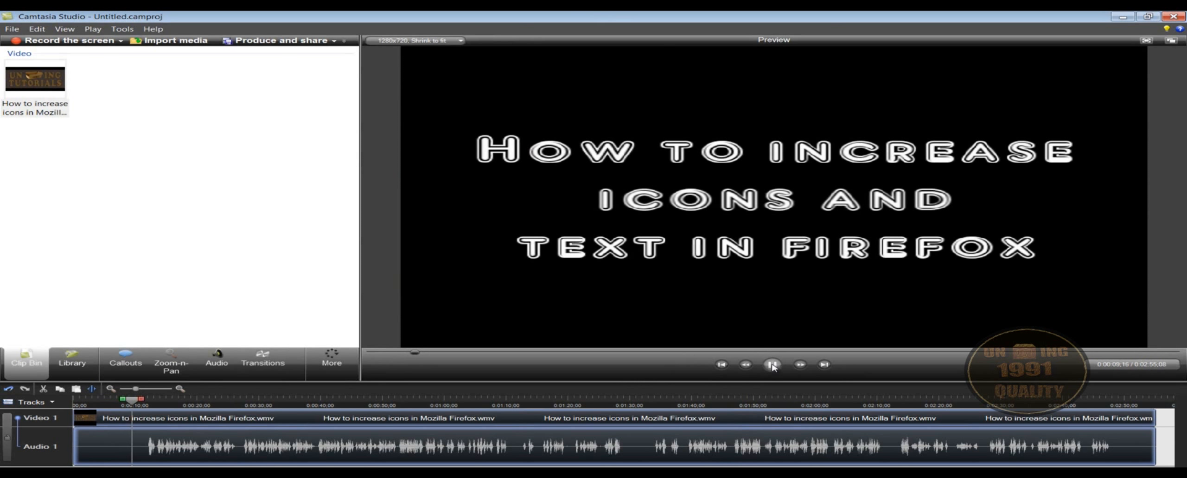
click(773, 366)
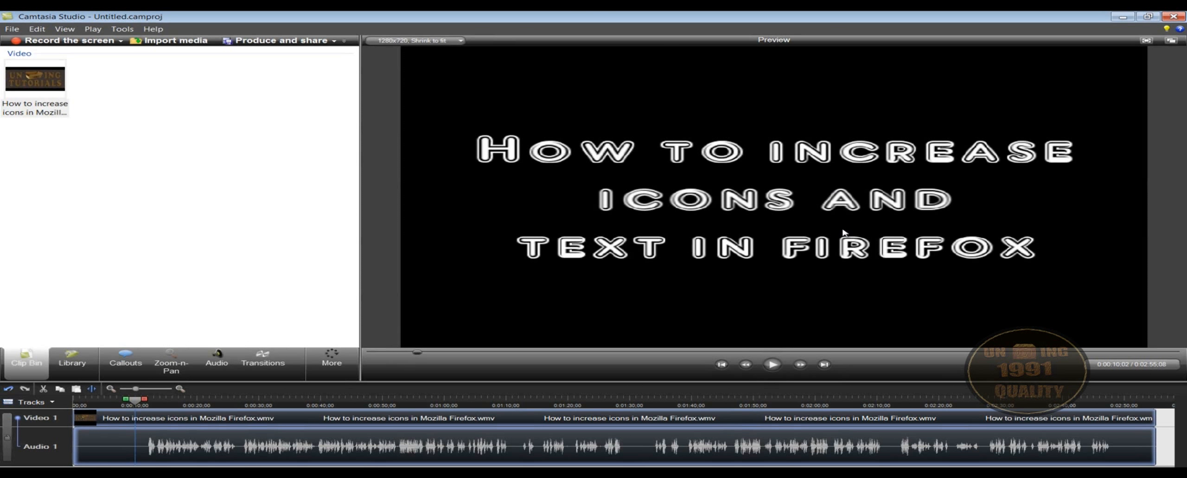
click(722, 365)
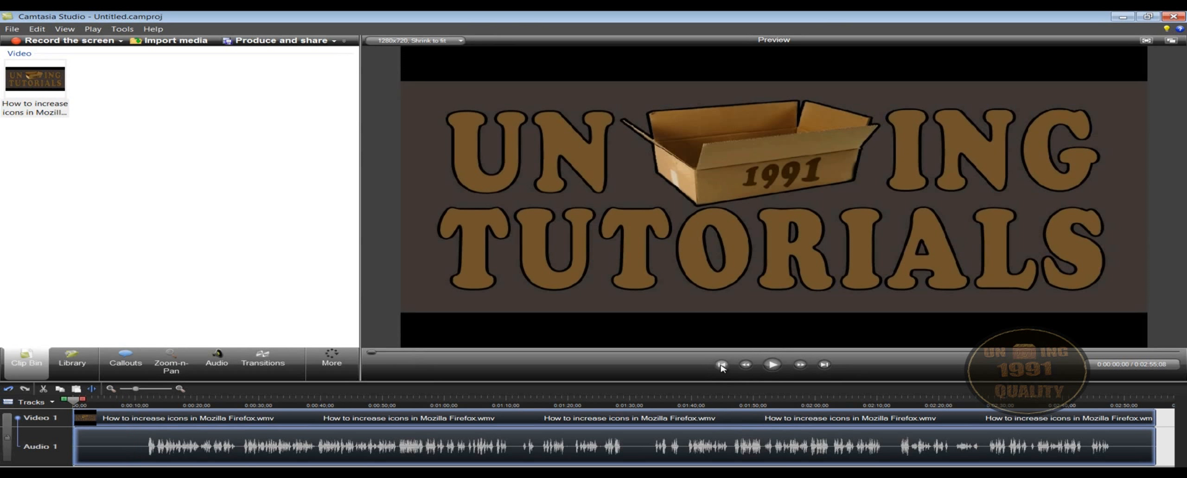
Step: Jump to the end of the timeline, step backward and forward through the final seconds, and return to the beginning
click(825, 366)
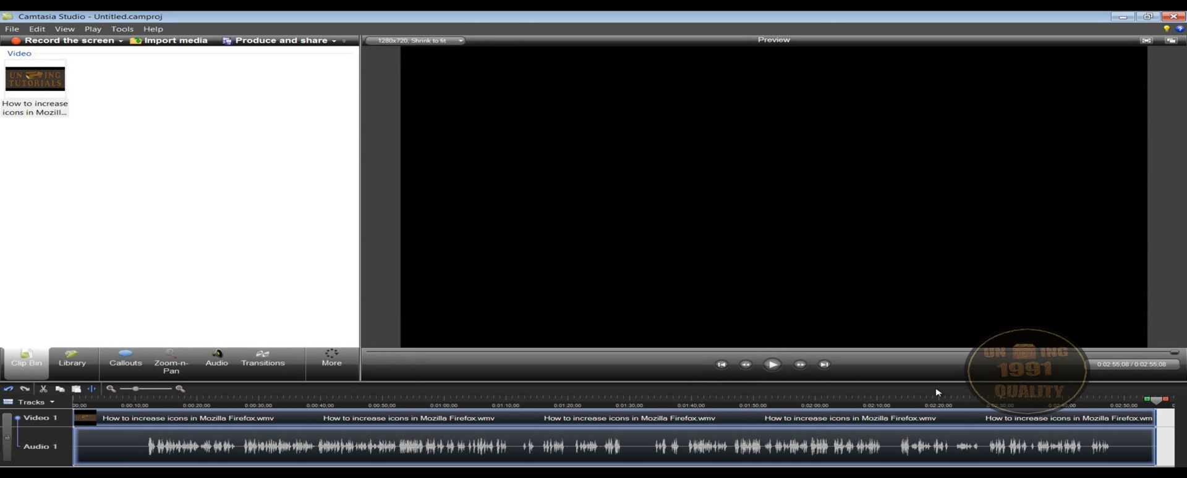
click(746, 365)
click(746, 365)
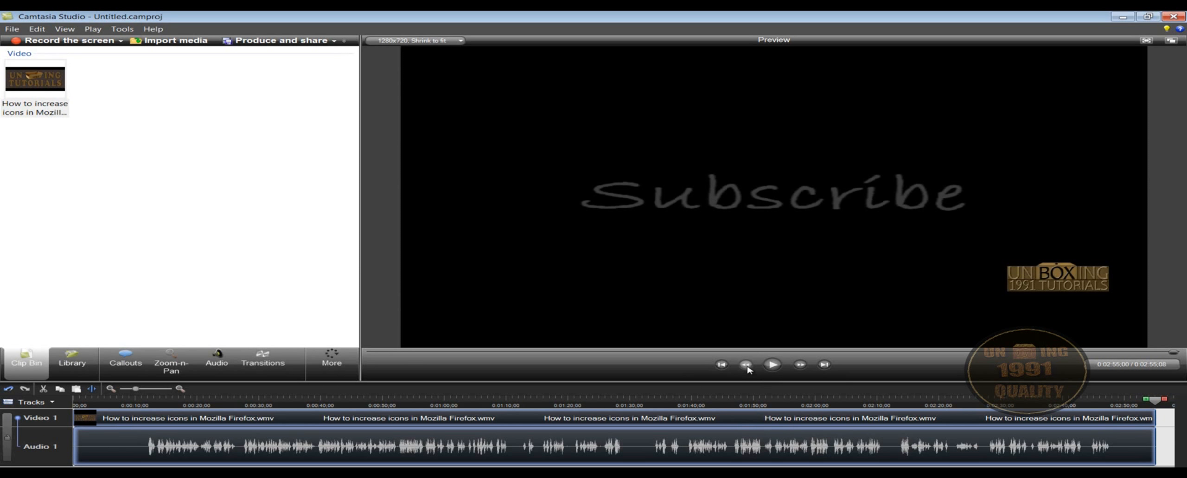
click(747, 366)
click(747, 366)
click(747, 366)
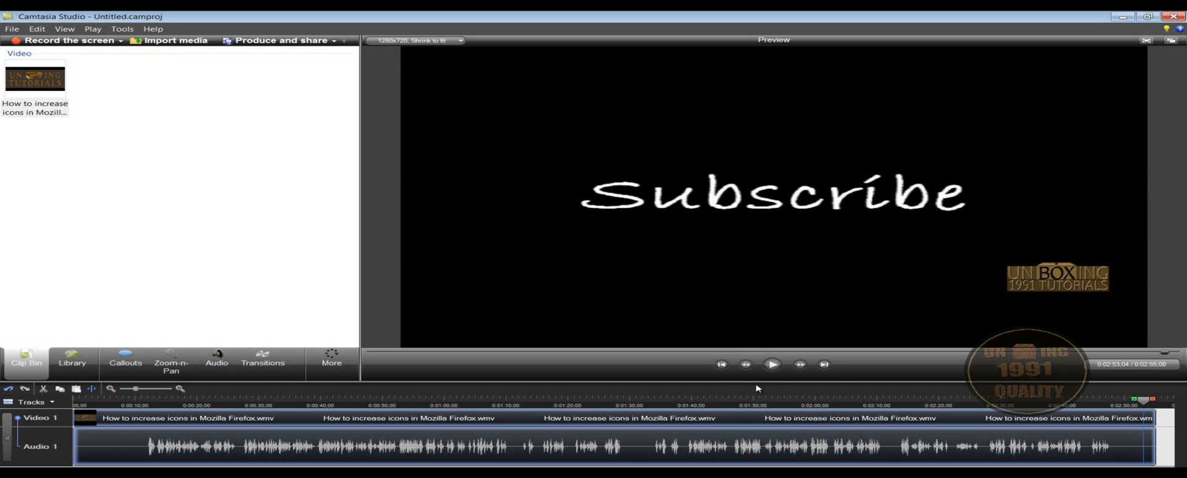
click(800, 366)
click(722, 366)
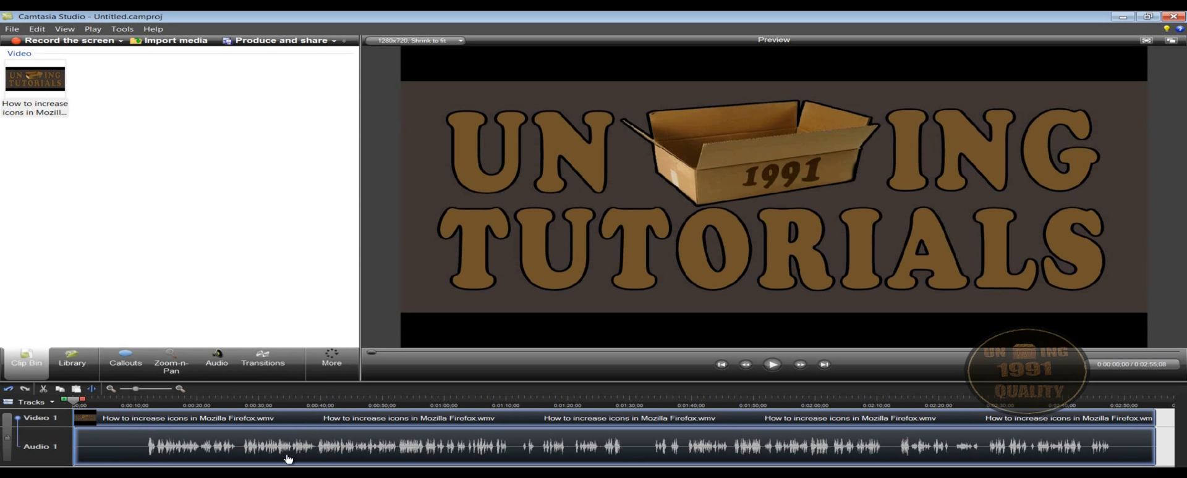
Step: Split the timeline clip at about 0:00:14
drag(75, 401, 162, 410)
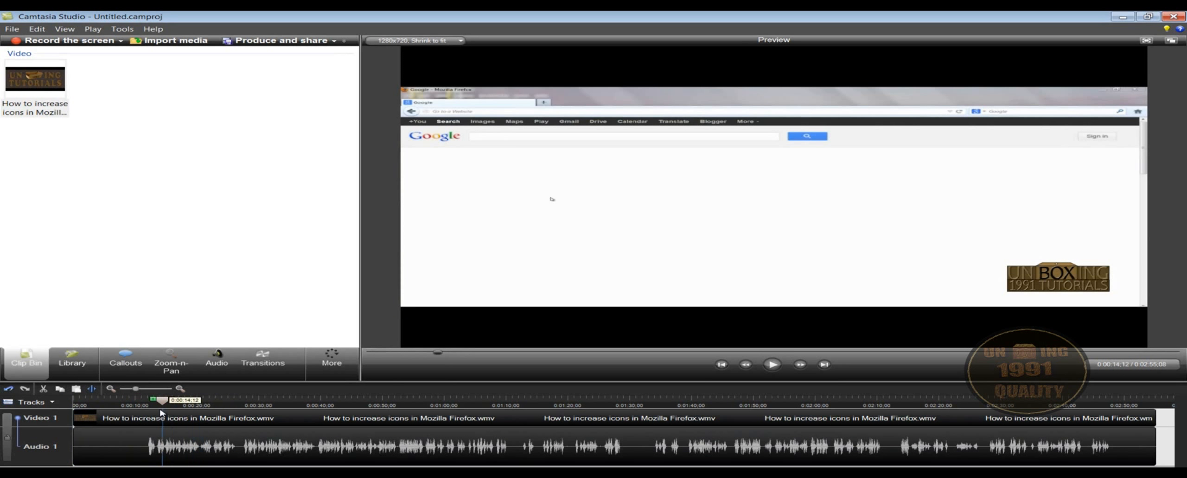
click(166, 462)
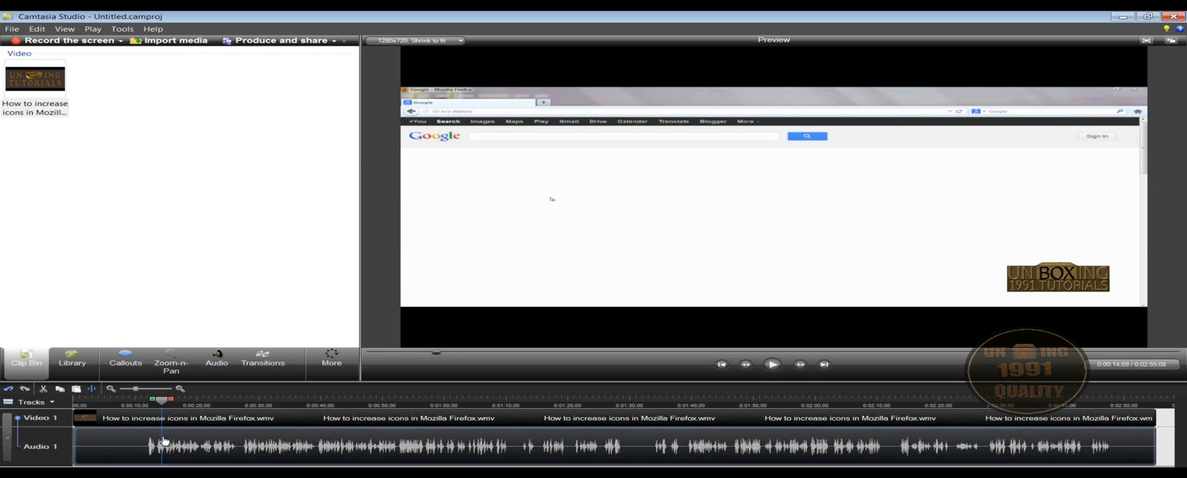
click(93, 390)
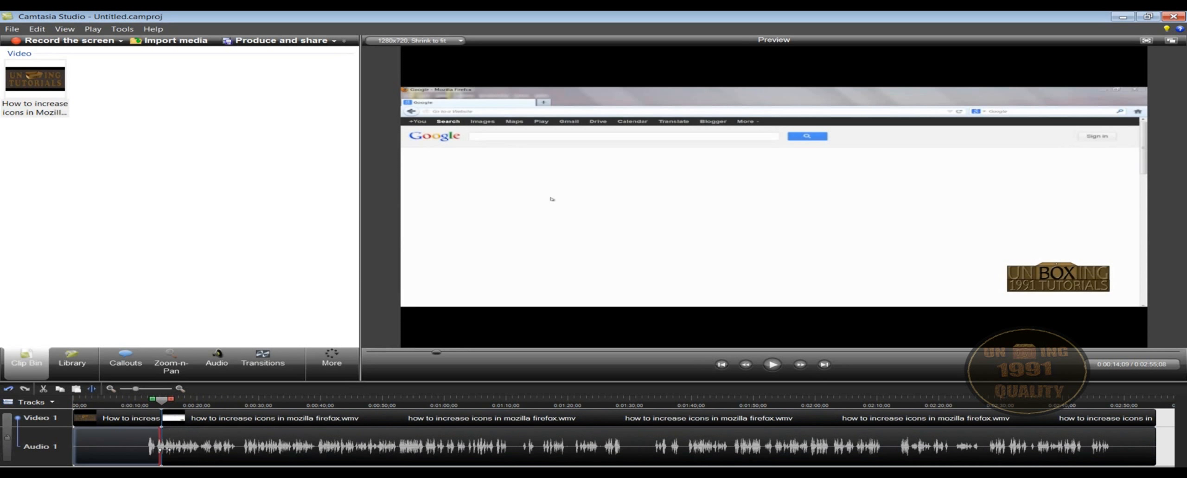
Step: Delete the segment after the split, and undo both the deletion and the split
click(224, 418)
key(Delete)
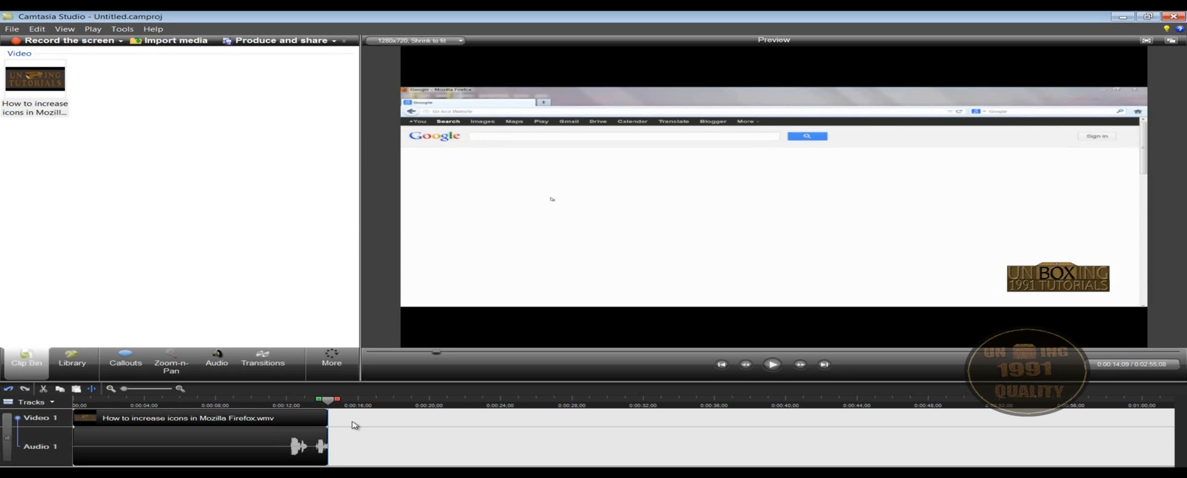
click(9, 390)
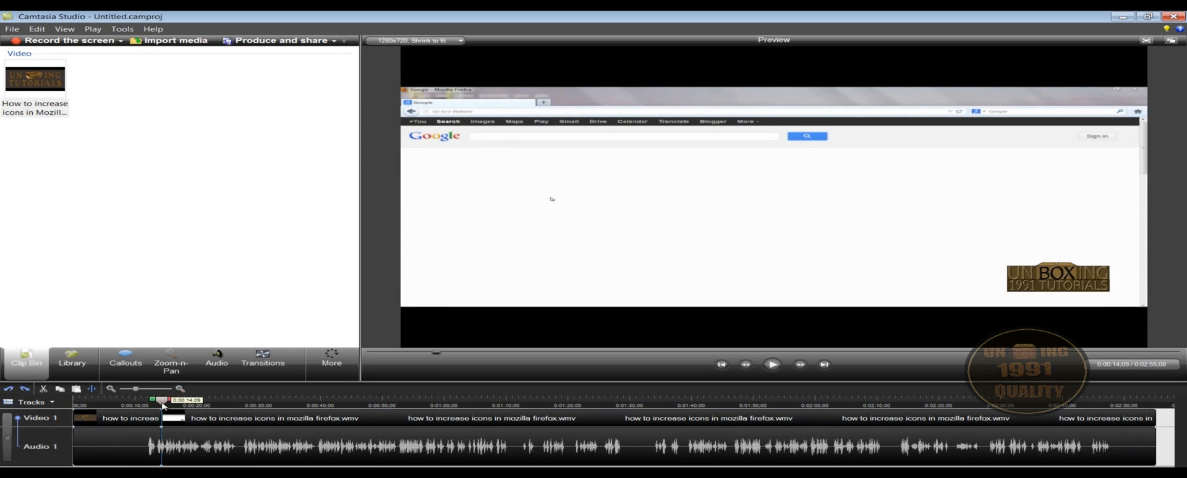
drag(161, 401, 149, 401)
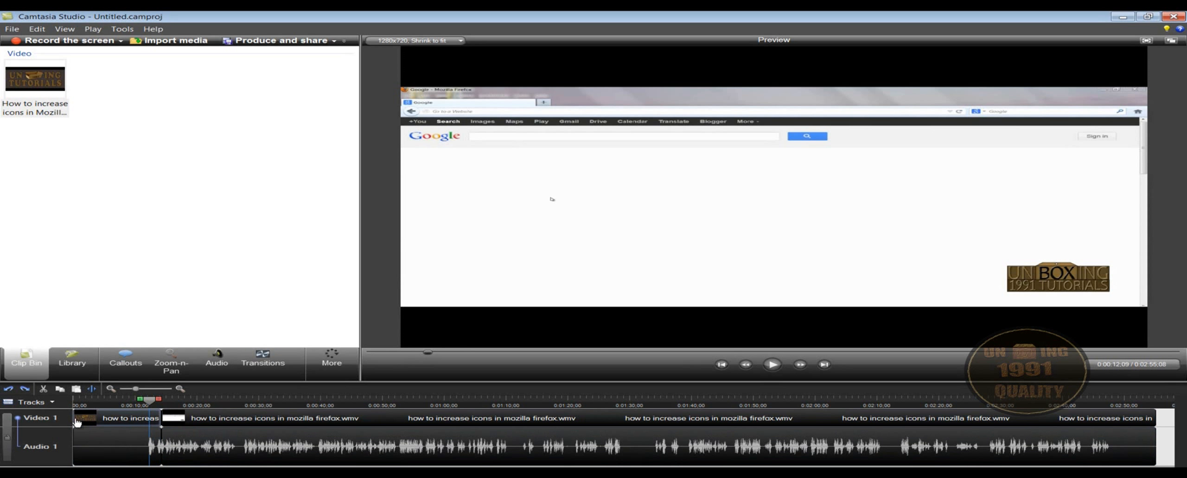
click(9, 390)
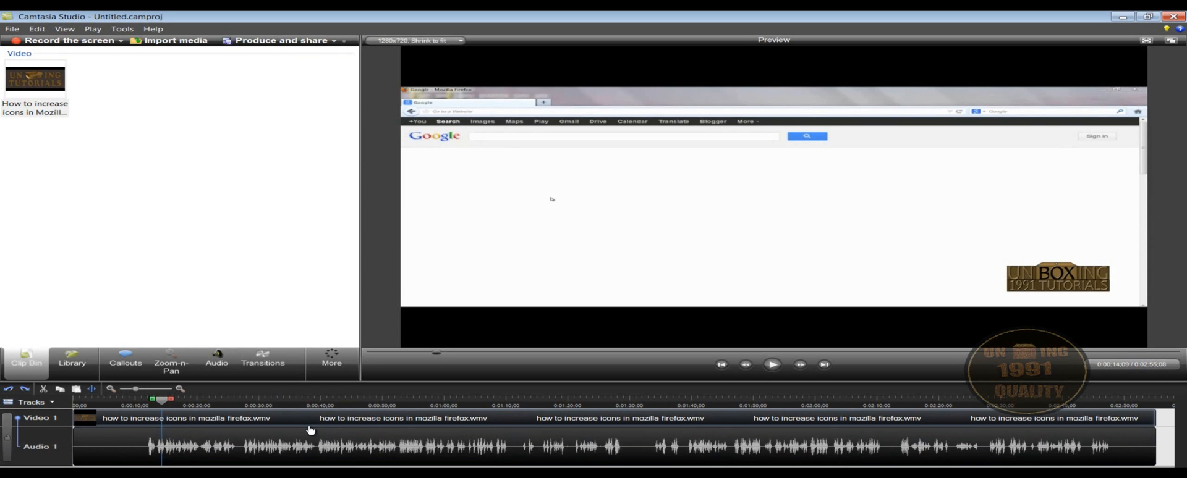
Step: Redo the split and the deletion of the second segment, and undo both edits again
click(24, 390)
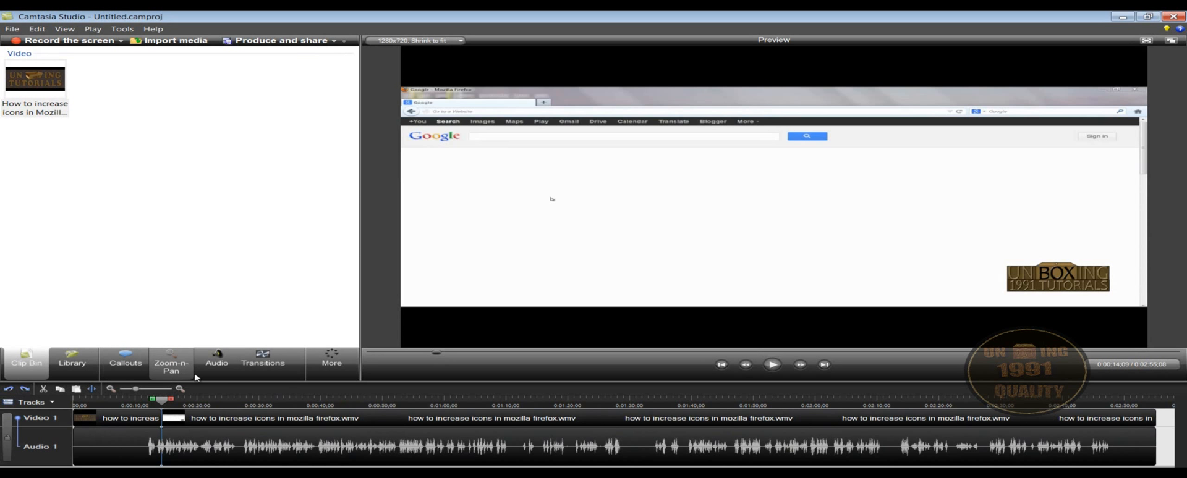
click(148, 438)
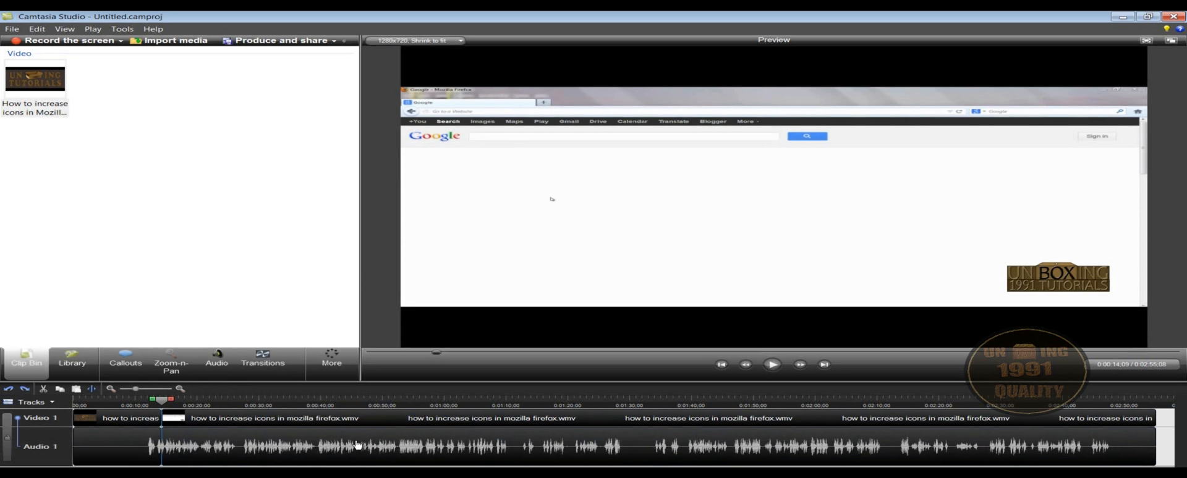
click(25, 390)
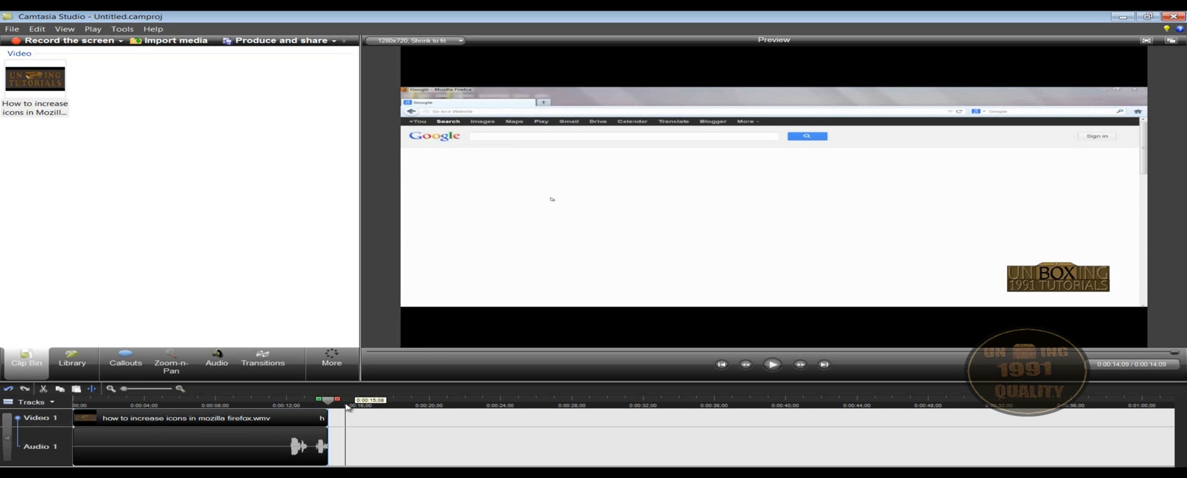
click(8, 389)
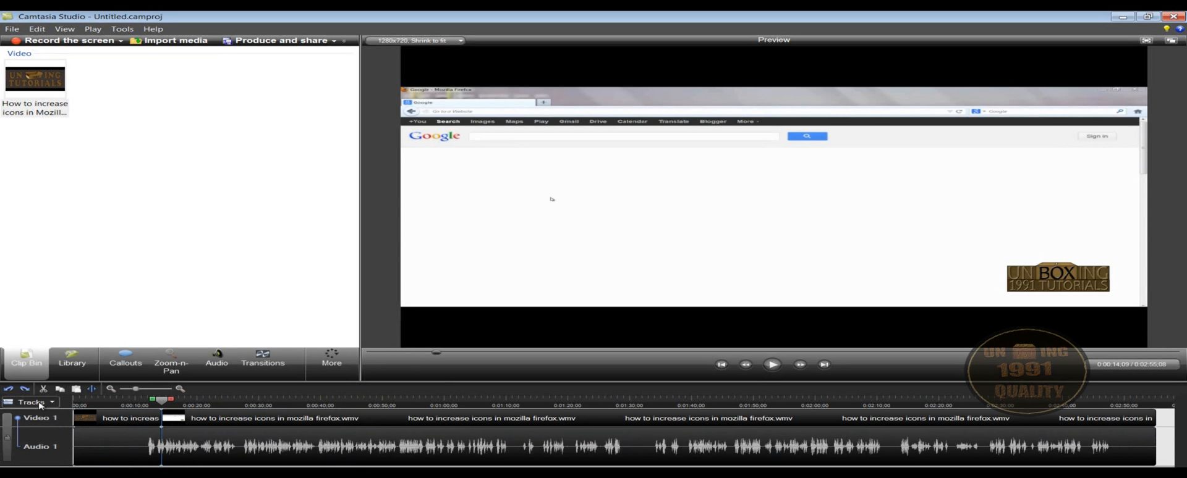
click(9, 390)
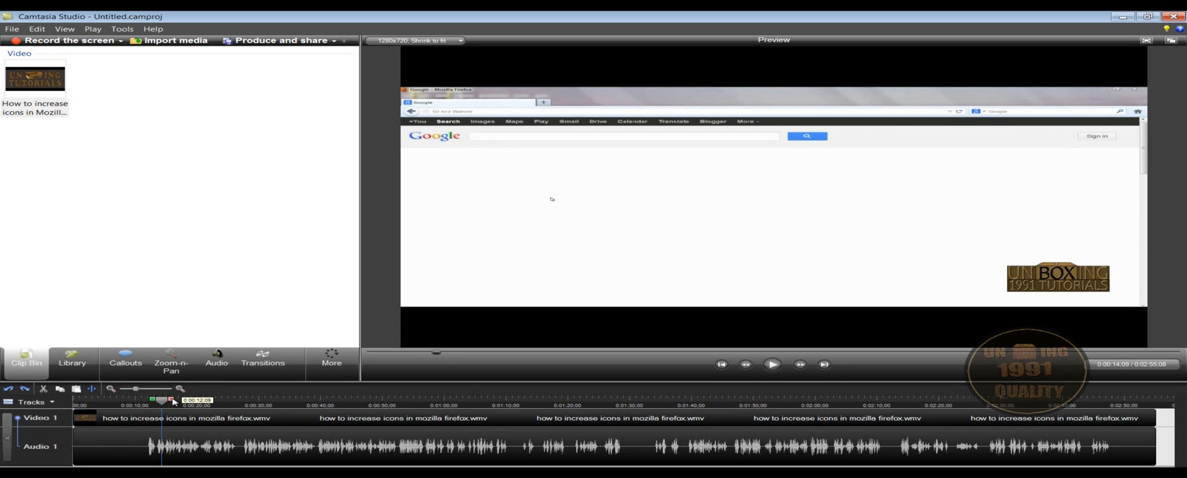
Step: Cut the section from about 0:00:14 to 0:00:22 and paste it at the end of the timeline
drag(172, 401, 215, 401)
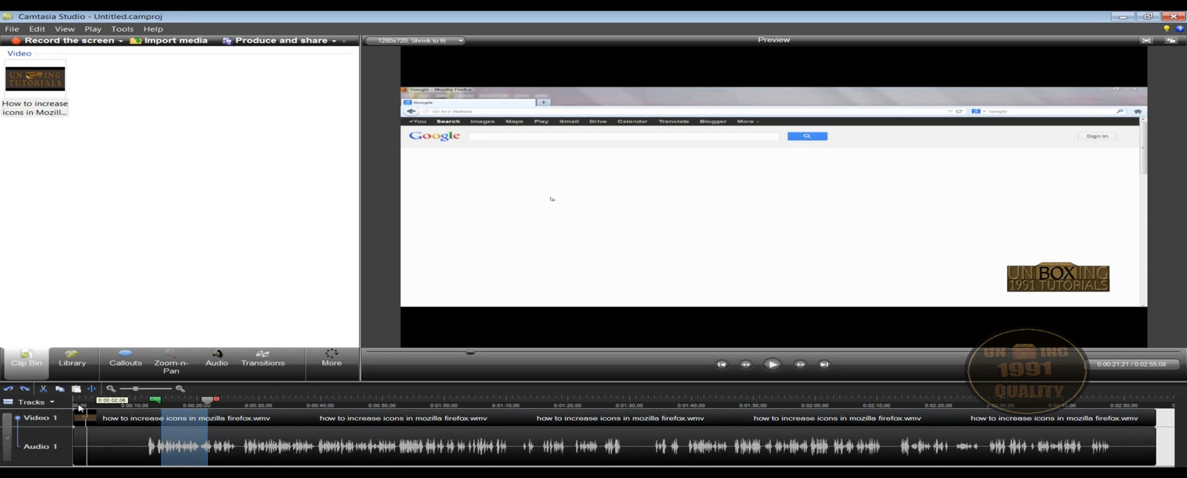
click(44, 390)
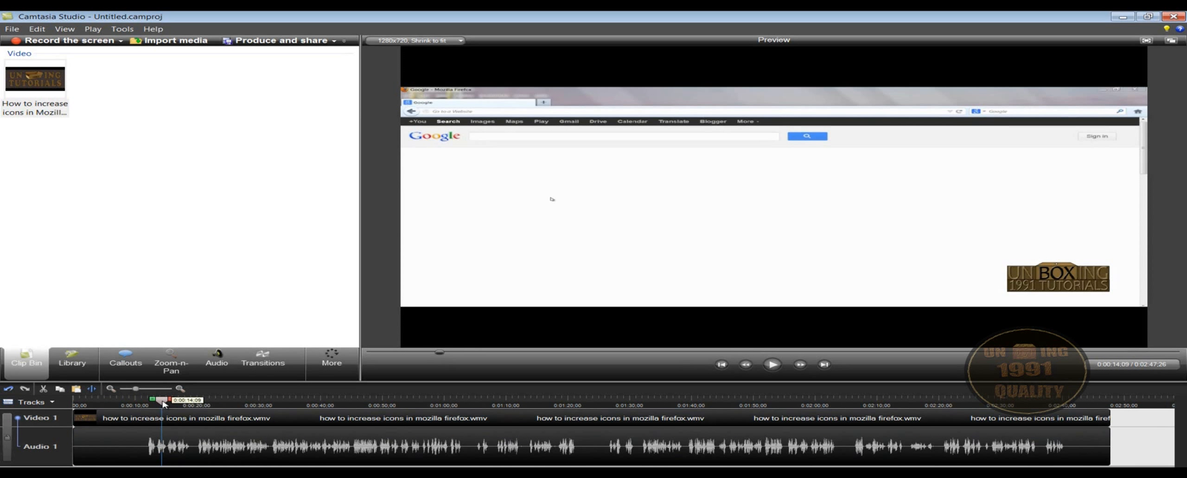
drag(165, 401, 1147, 409)
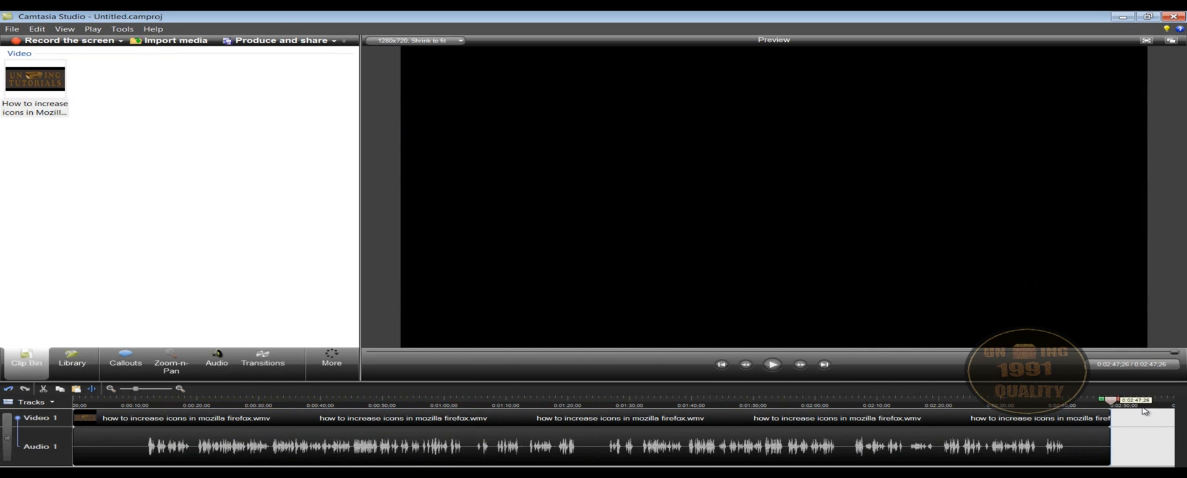
click(77, 389)
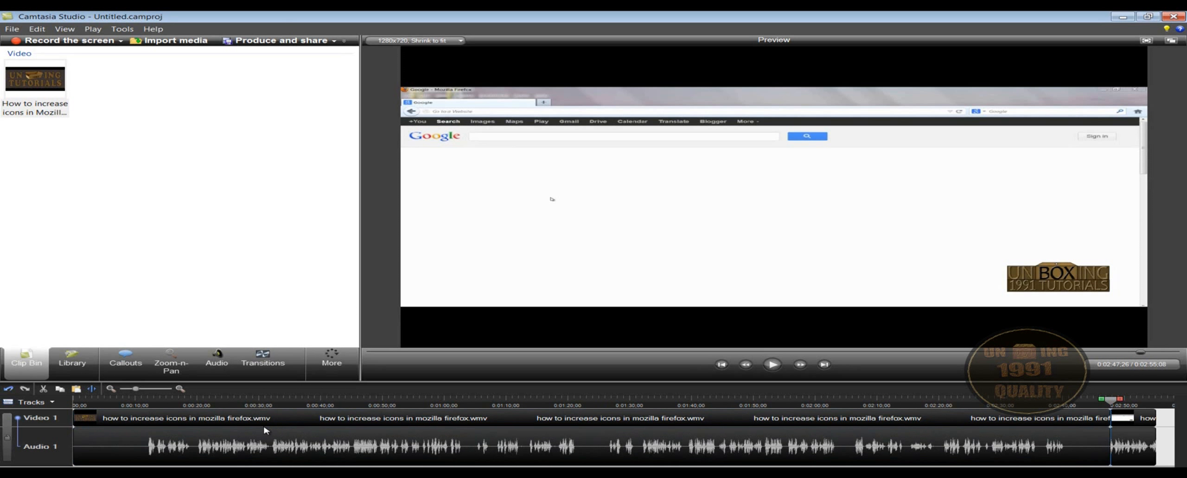
click(212, 403)
drag(224, 402, 295, 401)
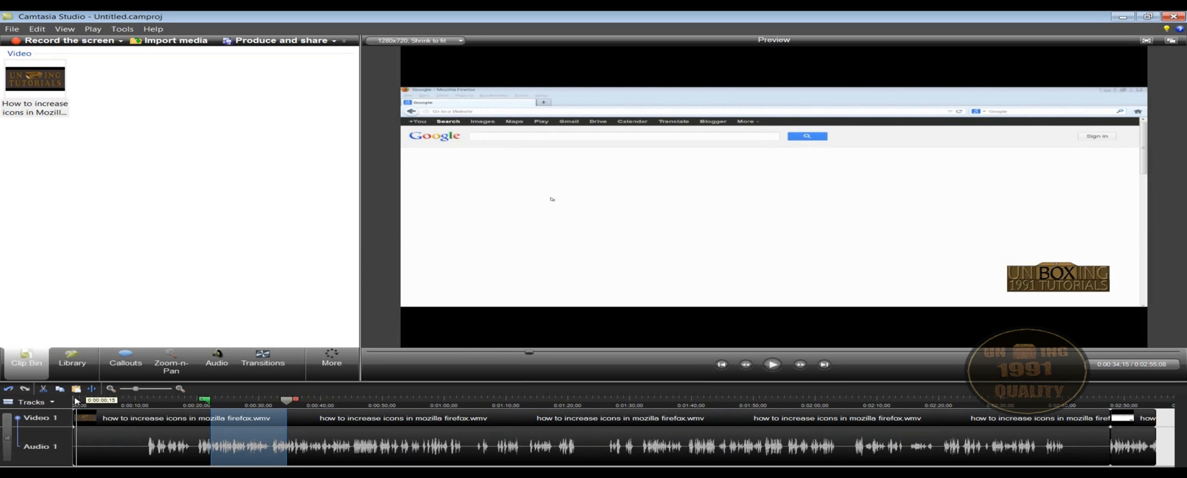
click(44, 390)
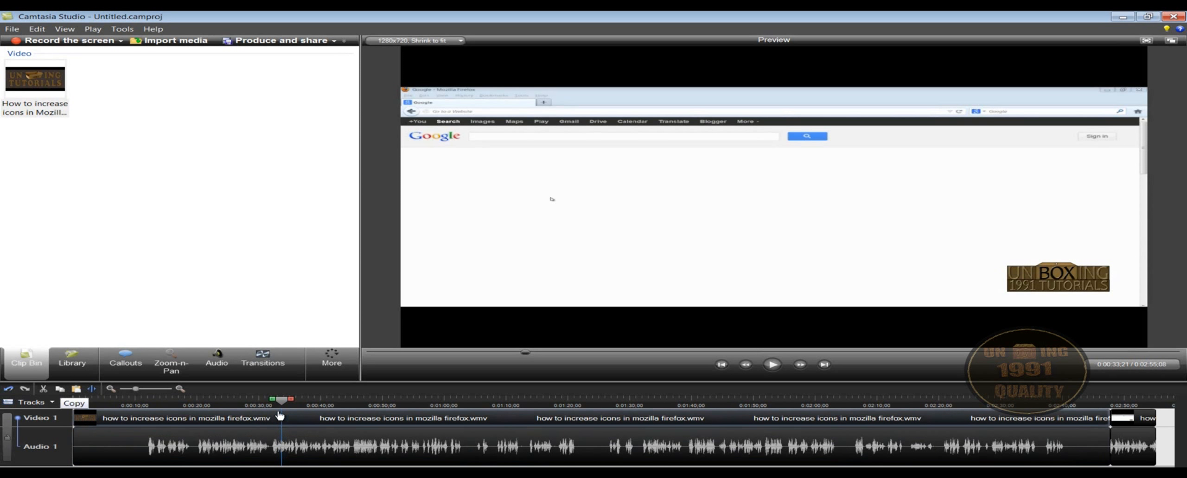
Step: Copy the section from about 0:00:20 to 0:00:42 and paste it at about 0:02:20, splitting the clip there
drag(289, 401, 341, 409)
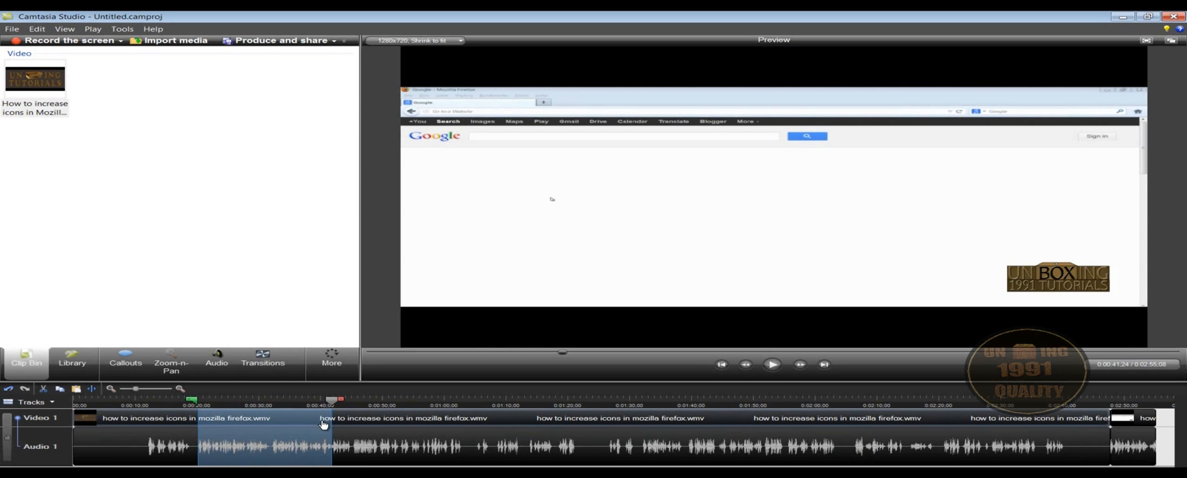
click(60, 390)
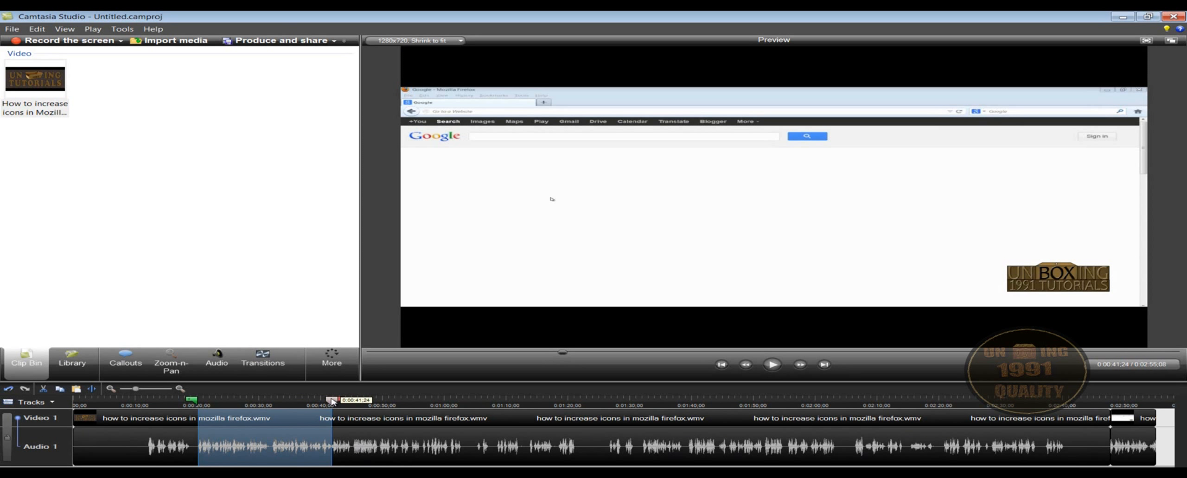
click(332, 402)
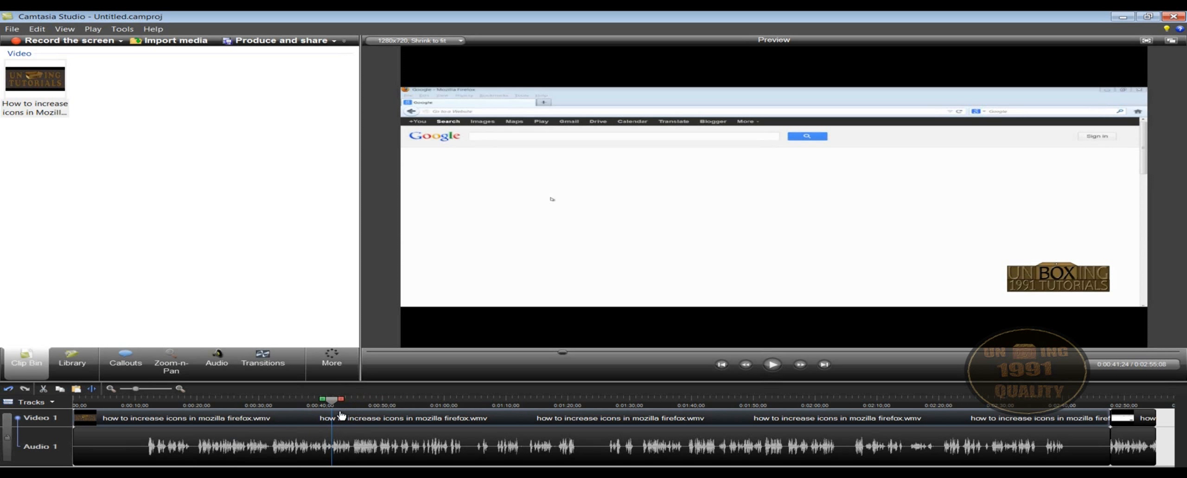
drag(332, 402, 941, 421)
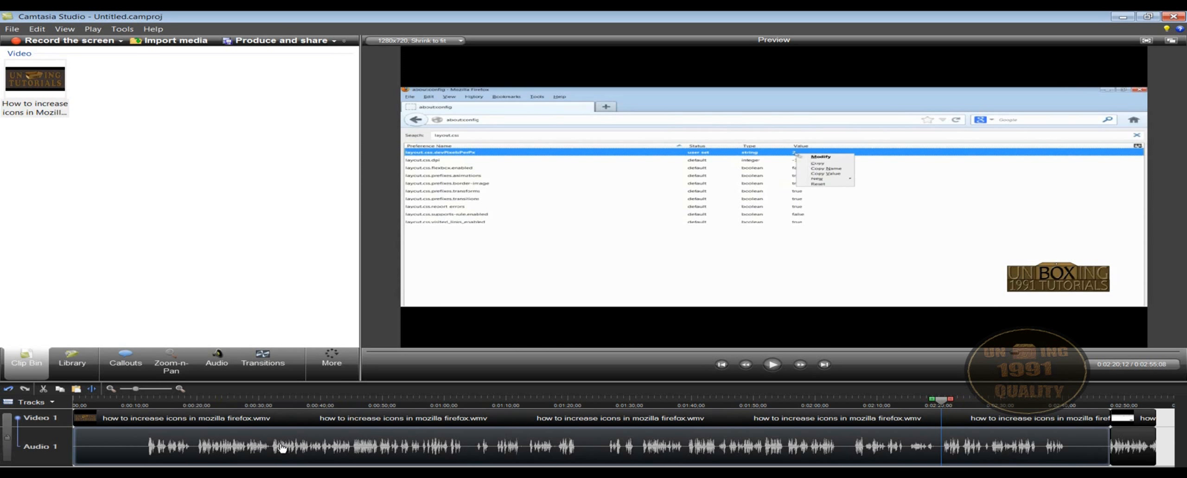
click(76, 390)
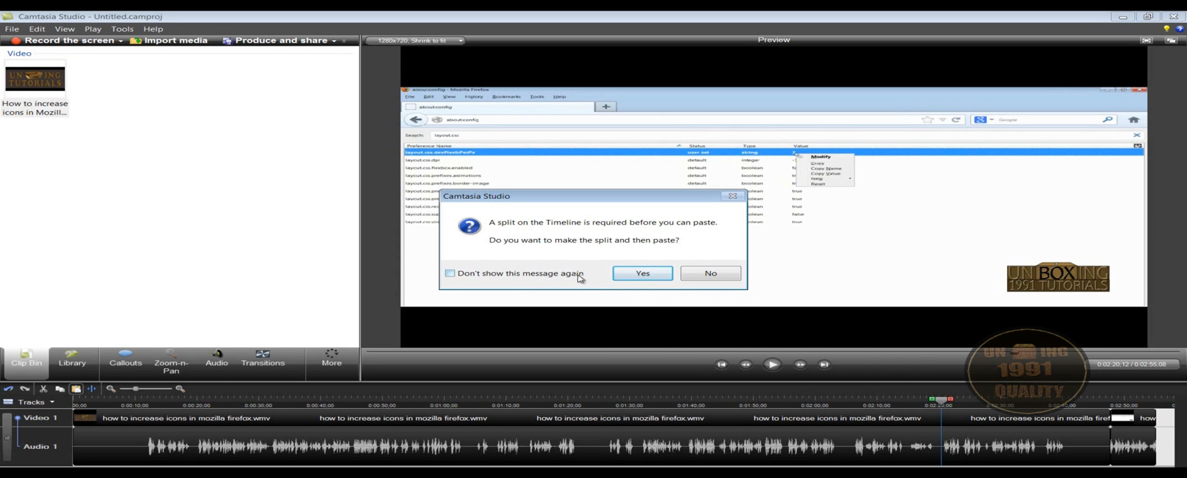
click(646, 277)
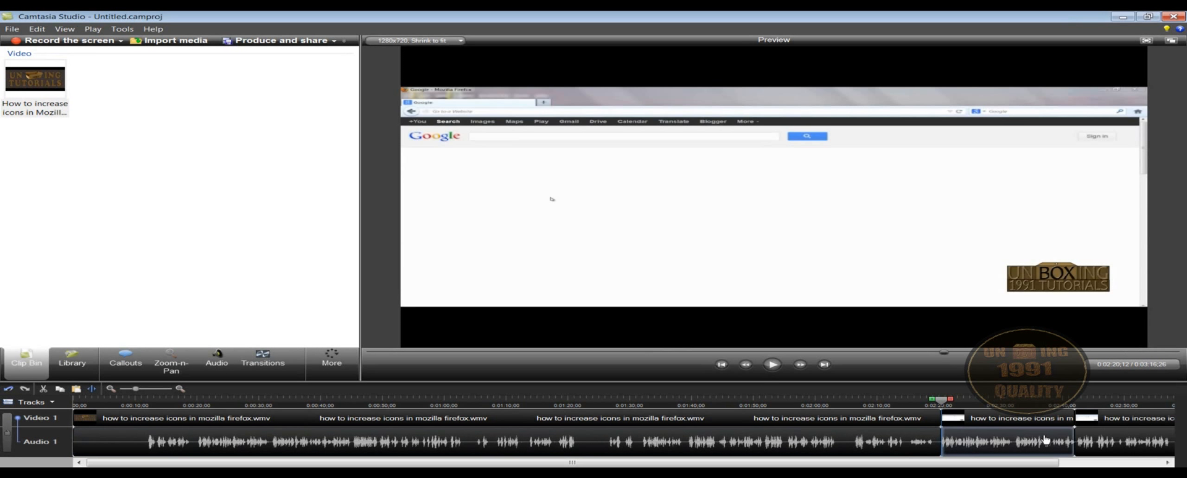
Step: Split the first timeline segment at about 0:00:36 and again at about 0:00:09
click(892, 426)
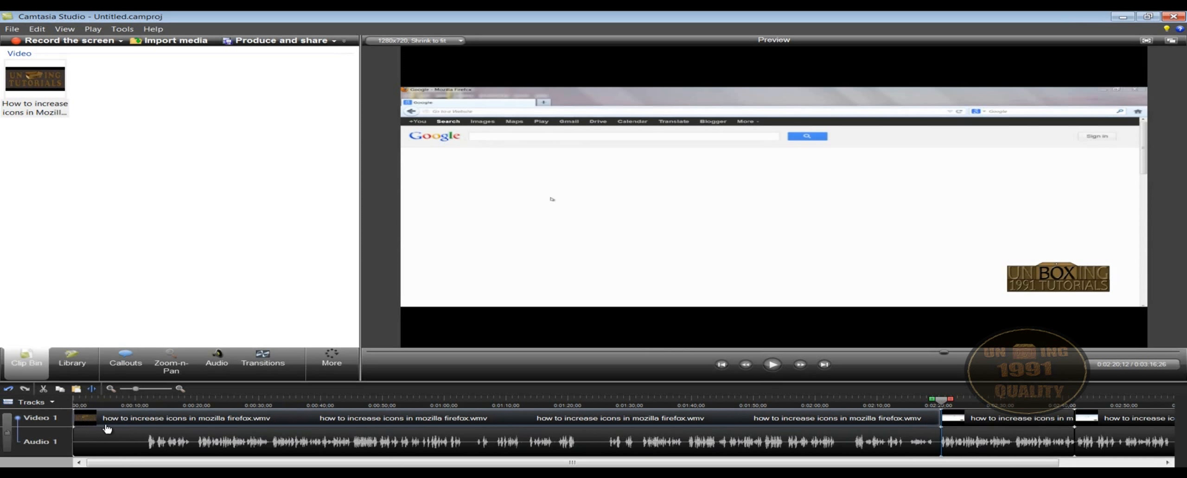
click(74, 417)
click(94, 389)
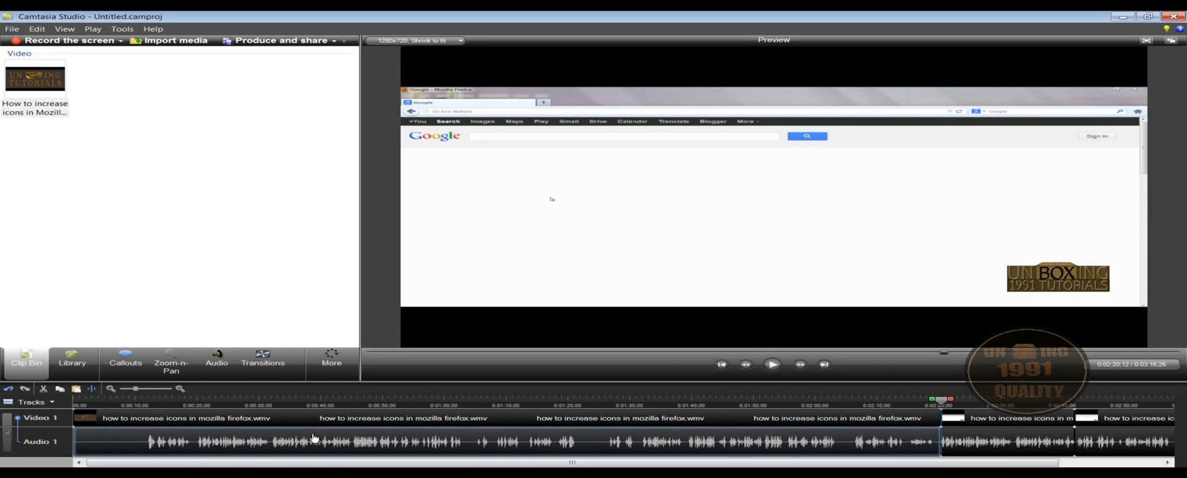
drag(943, 405, 296, 444)
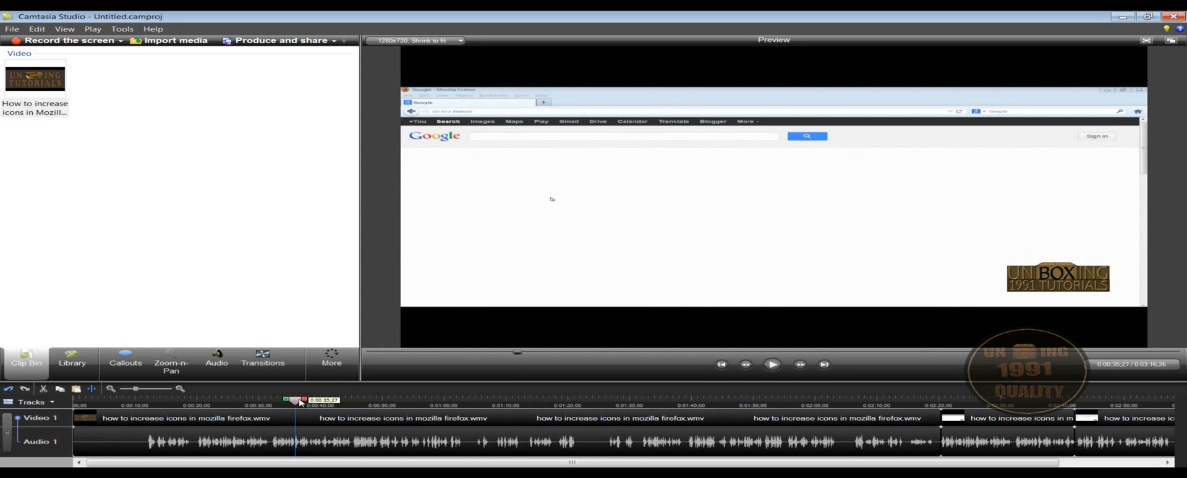
drag(300, 401, 303, 402)
click(92, 390)
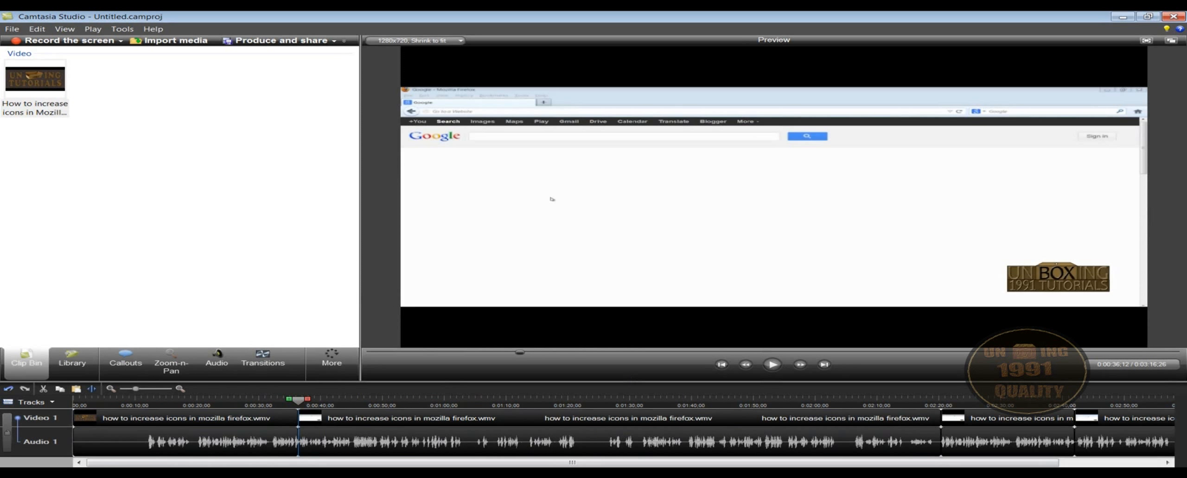
click(326, 425)
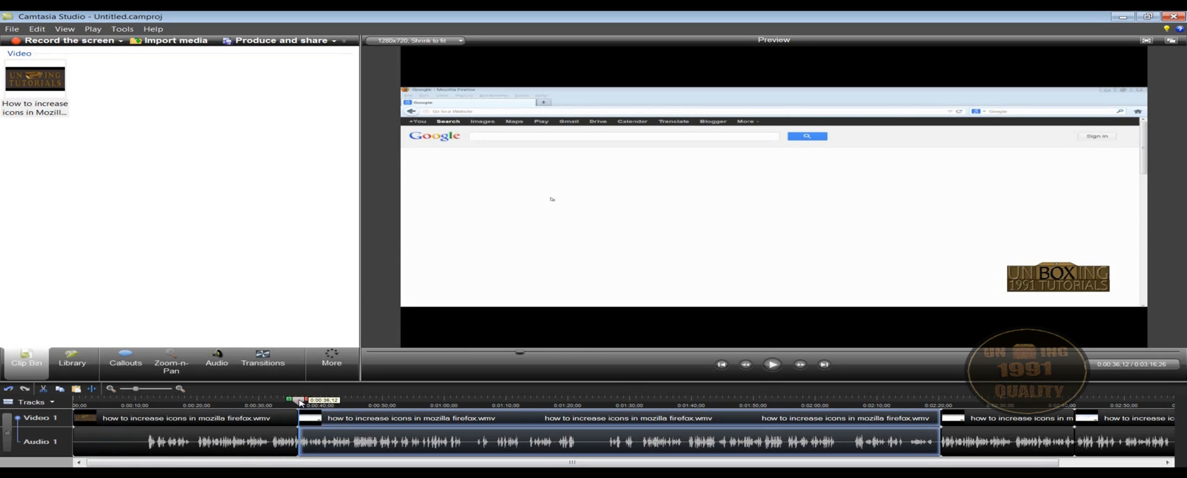
drag(301, 403, 133, 423)
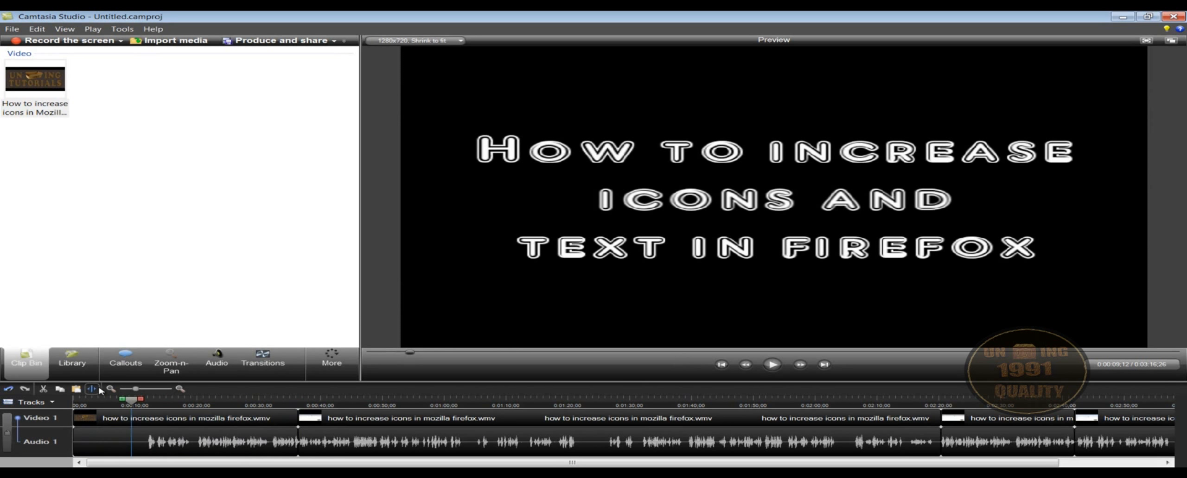
click(92, 390)
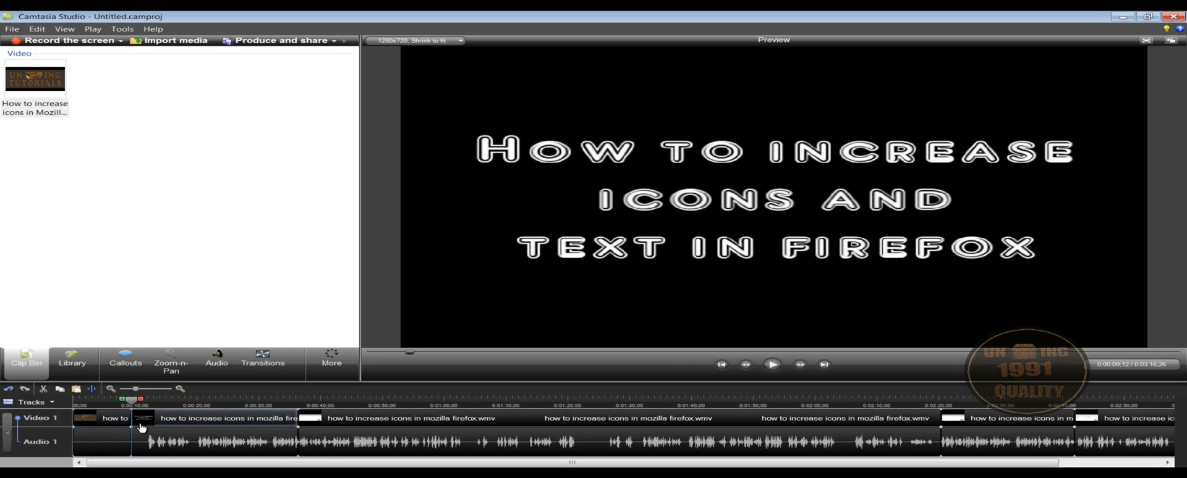
Step: Zoom in on the timeline, move the playhead to 0:00:16, magnify the waveform further, and zoom back out
click(179, 389)
click(180, 390)
click(576, 437)
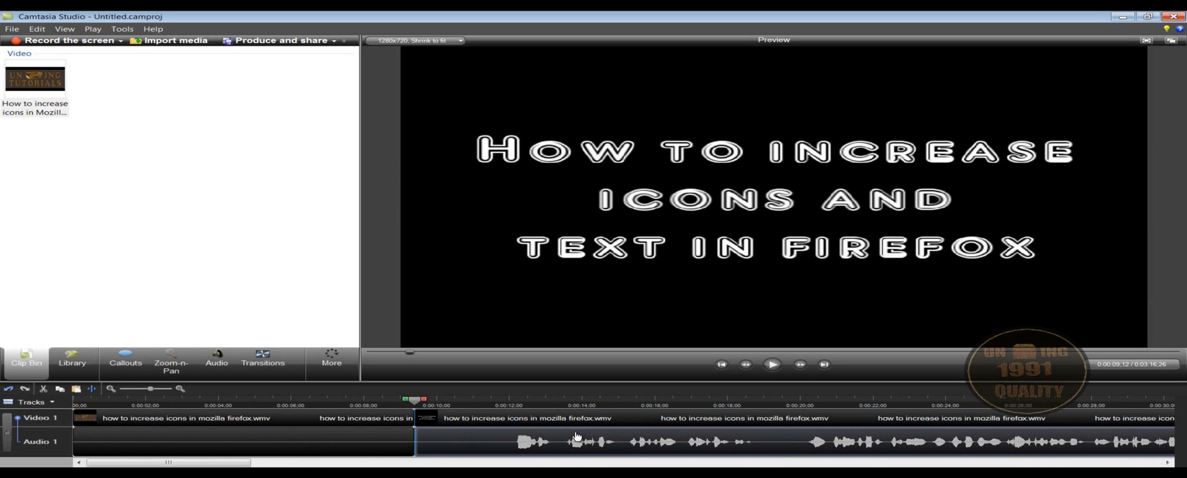
drag(424, 400, 655, 407)
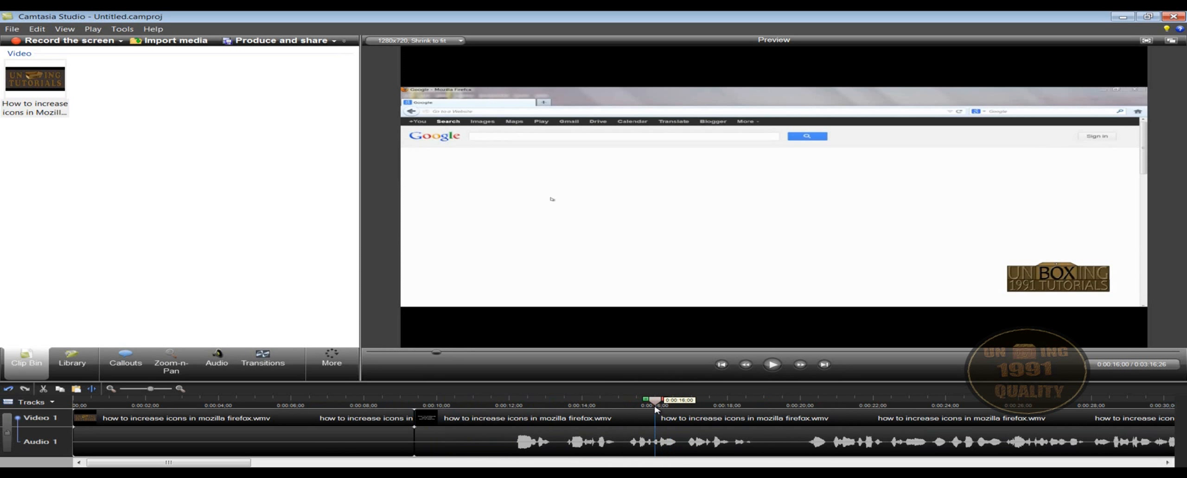
click(180, 389)
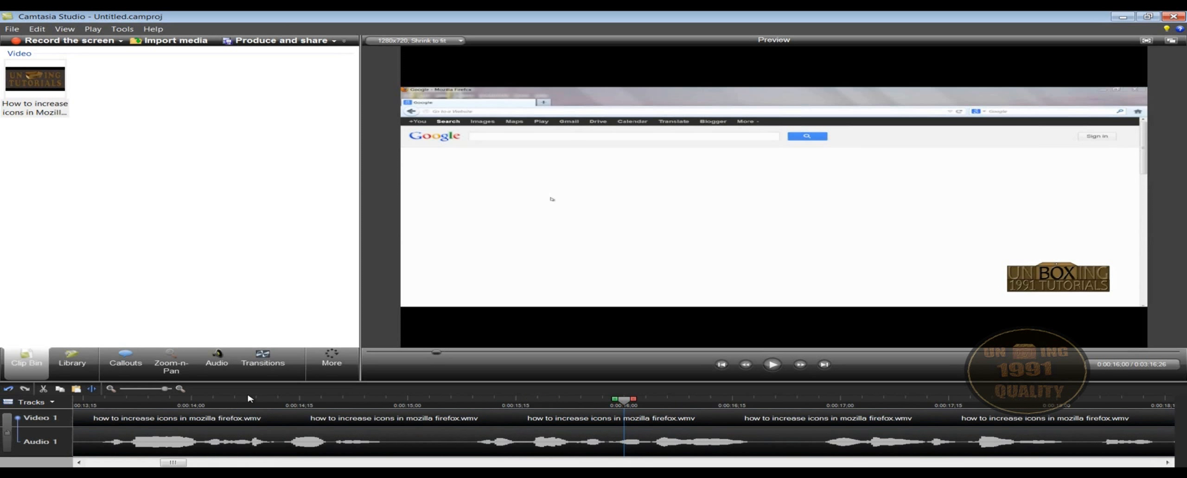
click(111, 390)
click(111, 390)
click(111, 391)
click(112, 390)
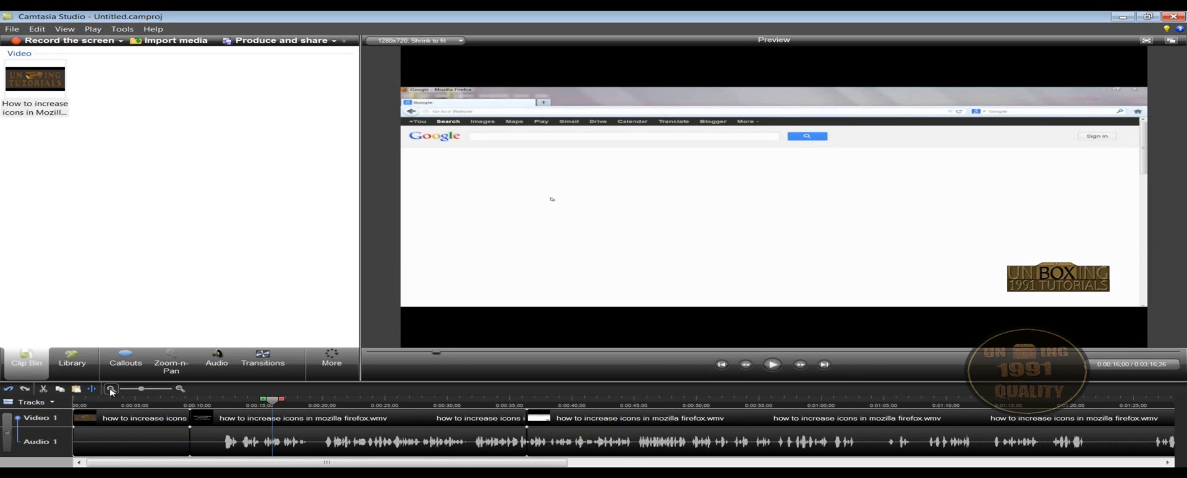
Step: Show the whole timeline and select the long middle segment to examine how its Video 1 and Audio 1 parts are linked
click(112, 390)
click(111, 391)
click(112, 390)
click(111, 391)
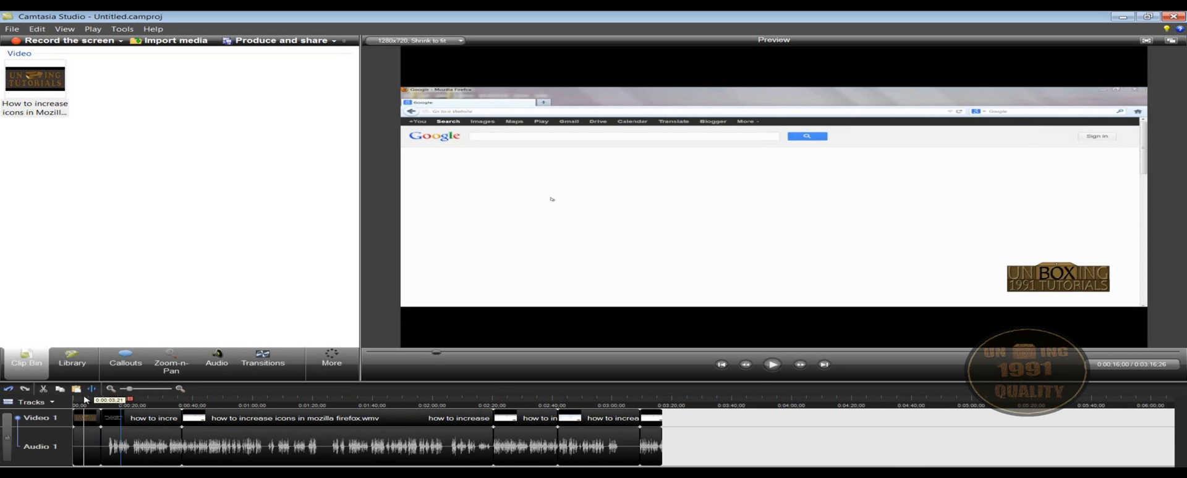
click(333, 431)
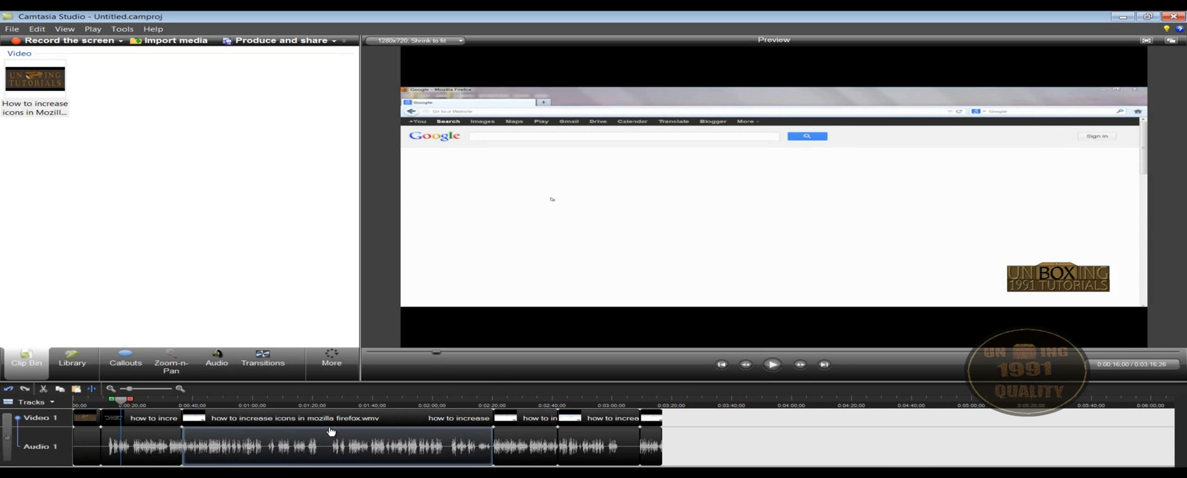
click(298, 425)
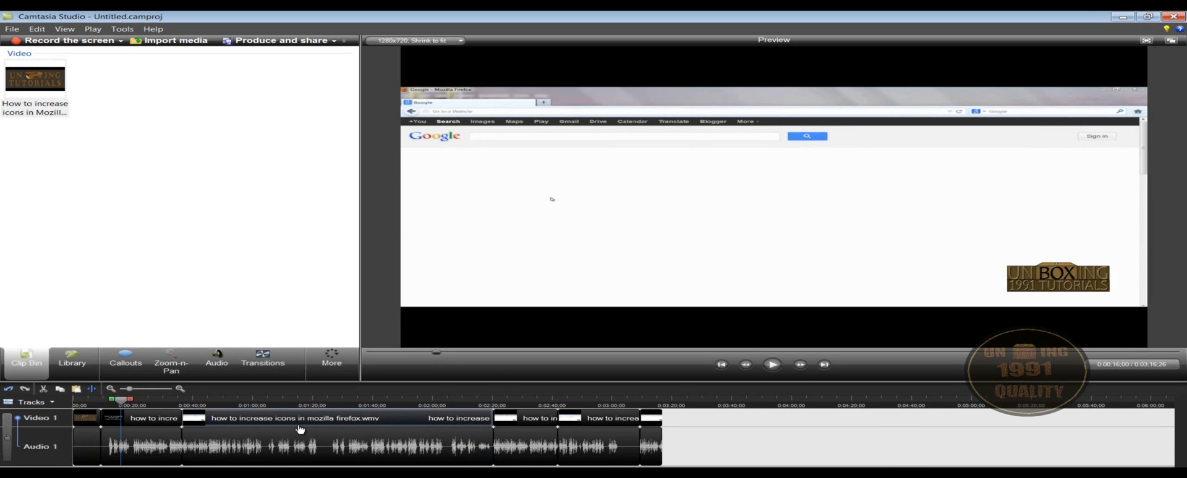
click(257, 437)
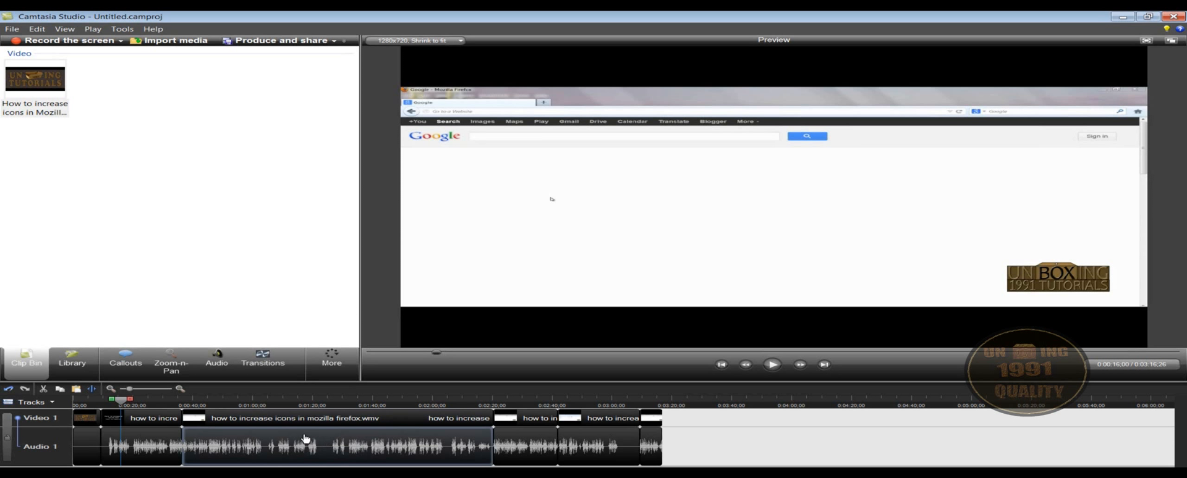
click(269, 426)
click(264, 422)
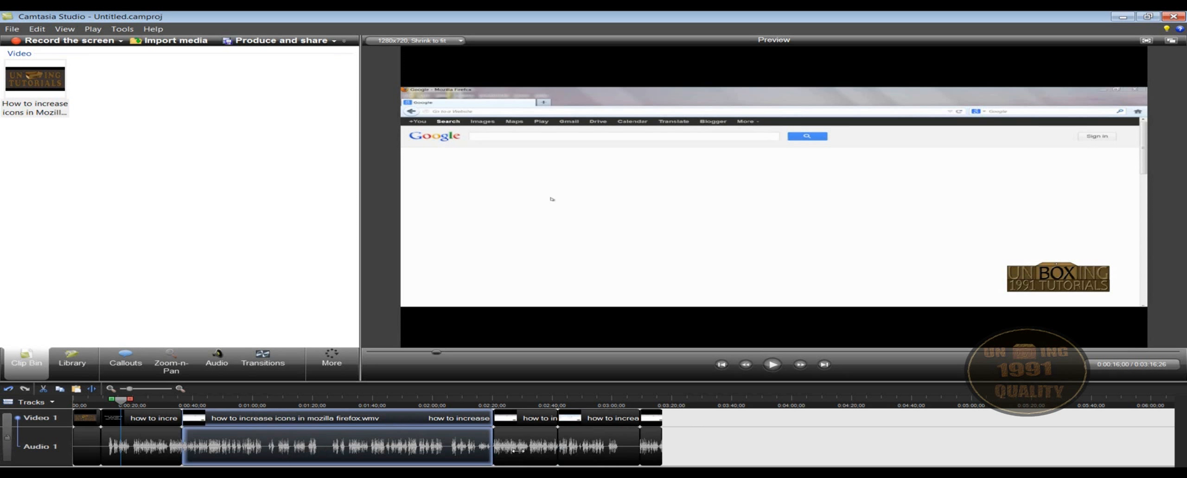
Step: Permanently unlink Audio 1 from Video 1 so that the two tracks can be edited as separate clips
click(597, 446)
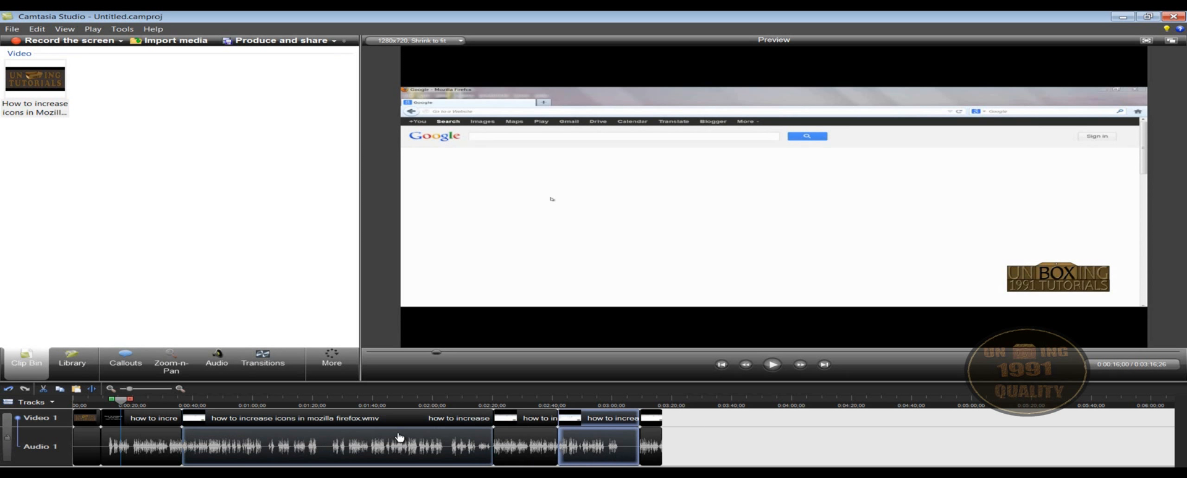
click(324, 430)
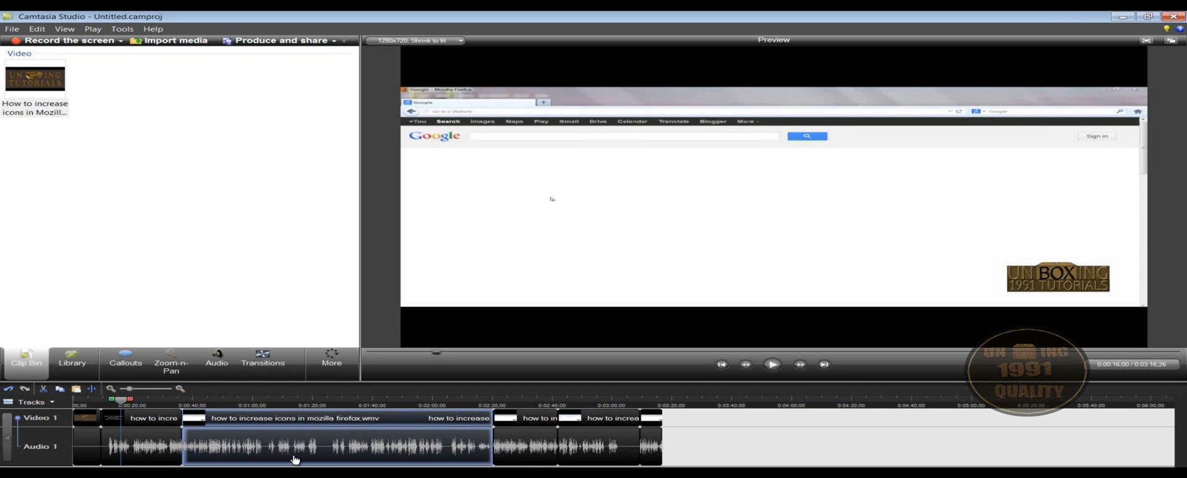
click(18, 419)
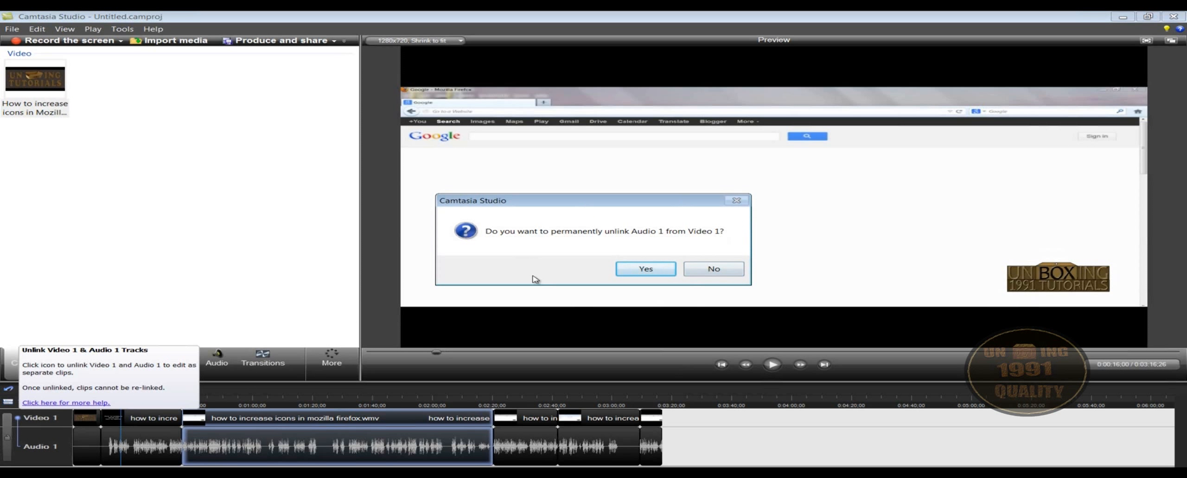
click(646, 270)
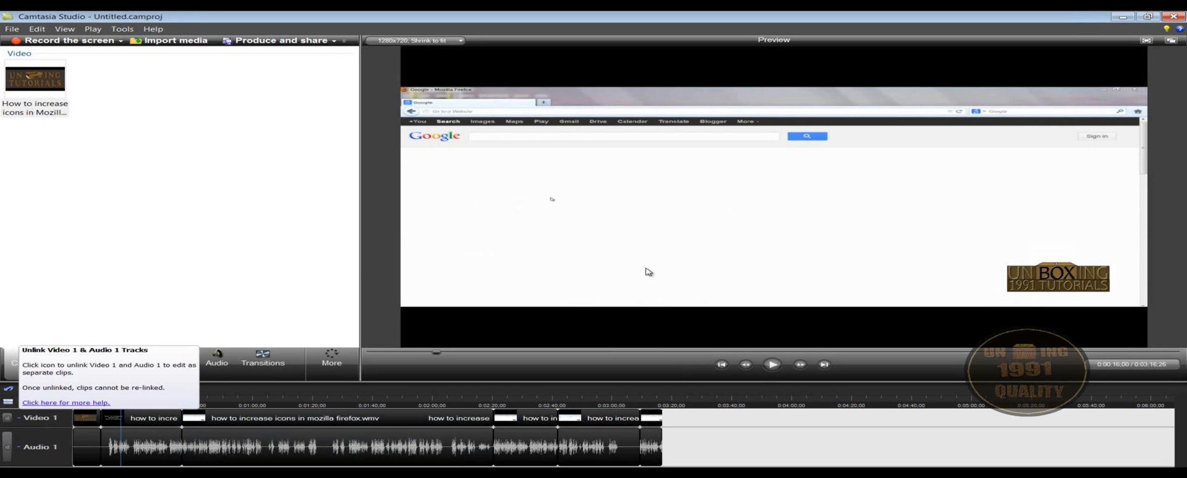
Step: Move the long middle audio segment on Audio 1 to about 0:03:09, directly before the last audio segment
click(403, 448)
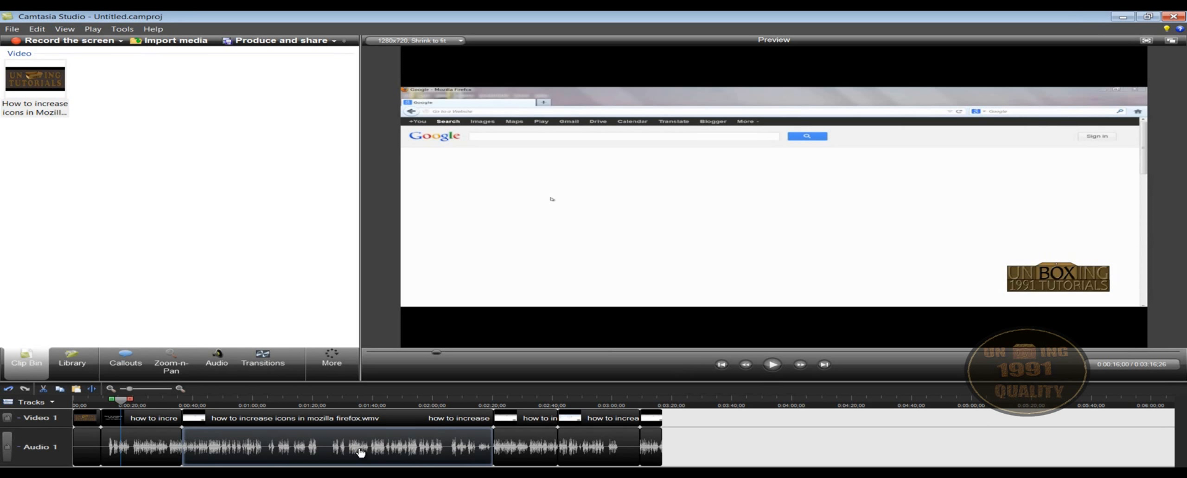
click(316, 446)
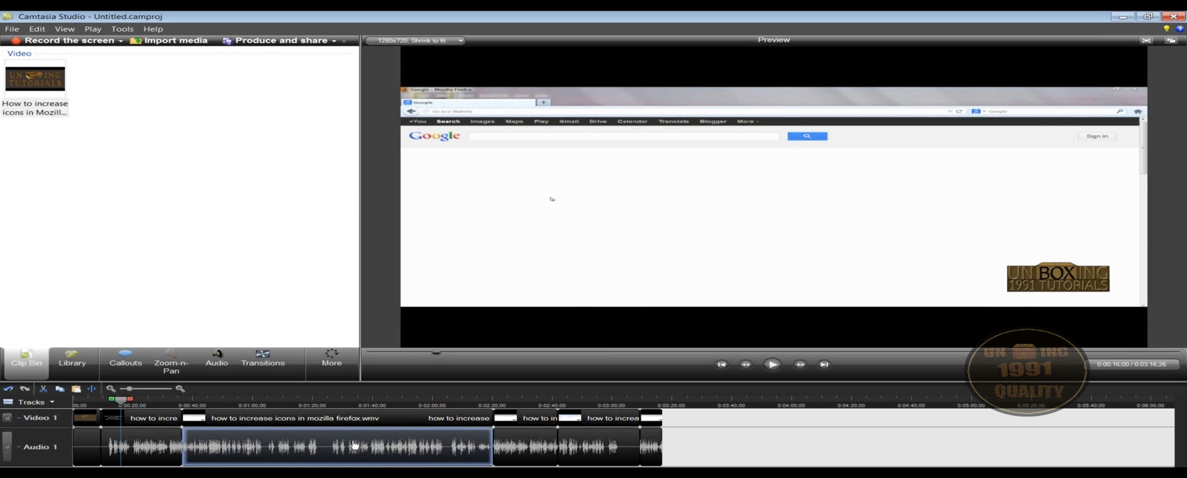
drag(215, 451, 670, 449)
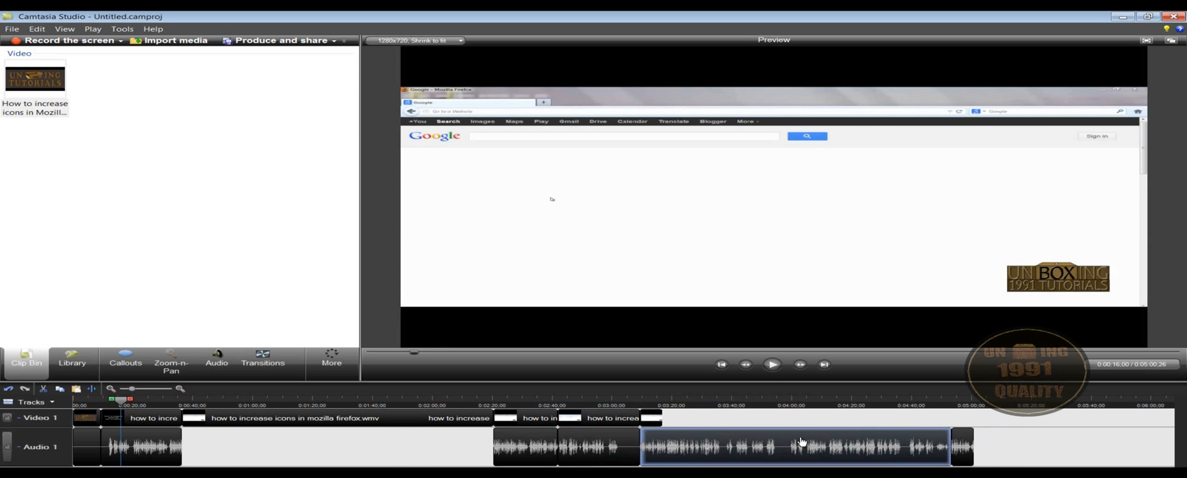
click(606, 436)
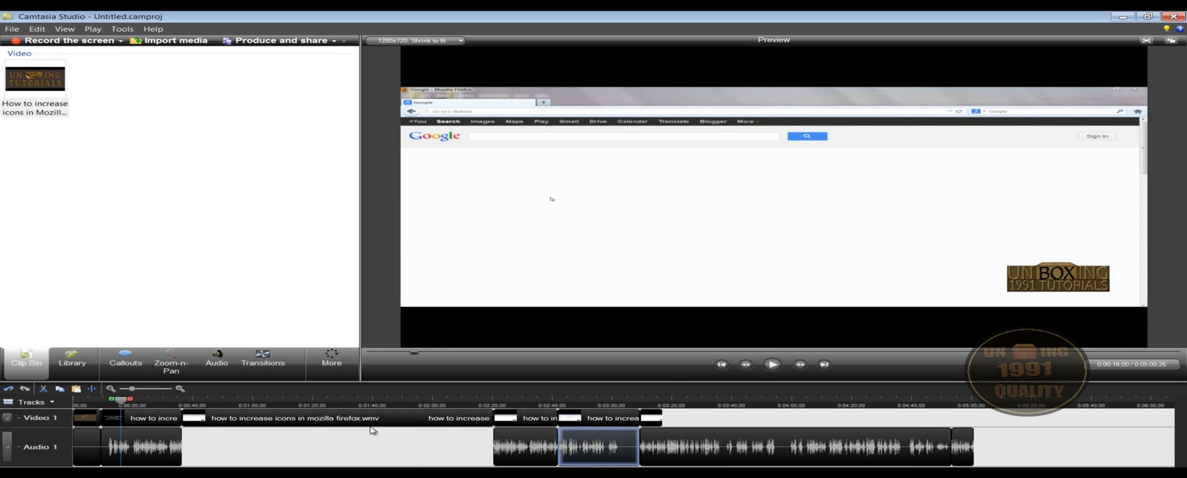